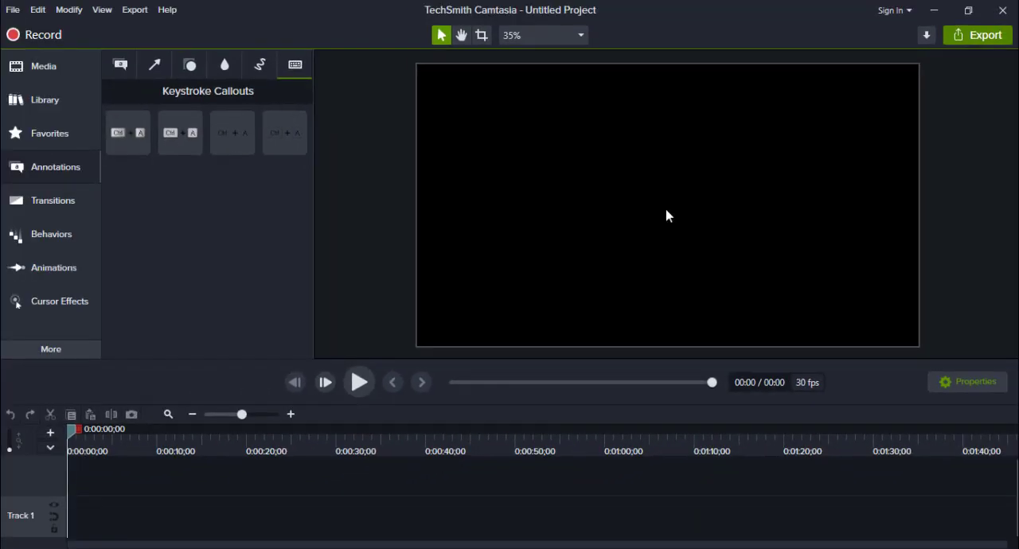
# - Import the video file 7zip Download And Install.mp4 into the project's media
pyautogui.click(51, 70)
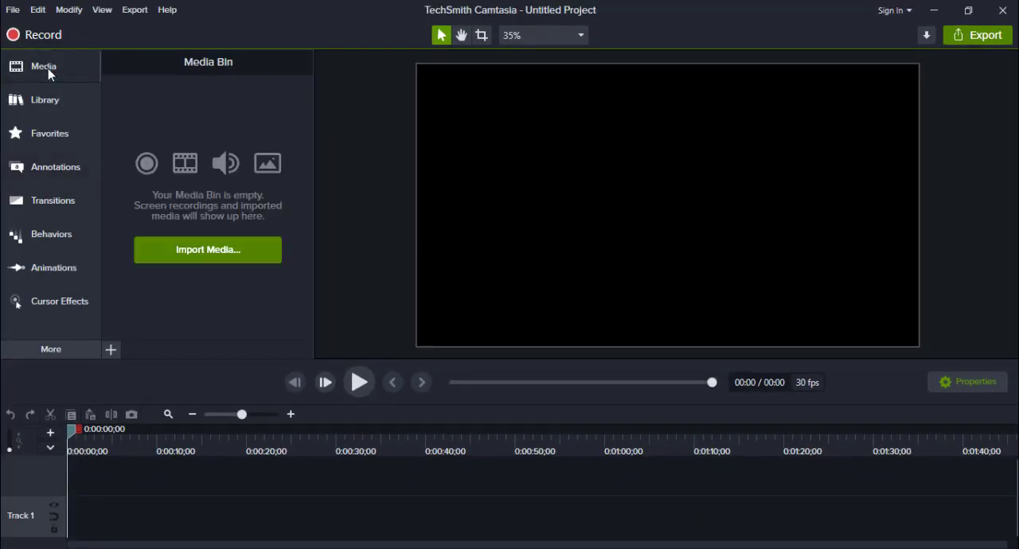
pyautogui.click(238, 255)
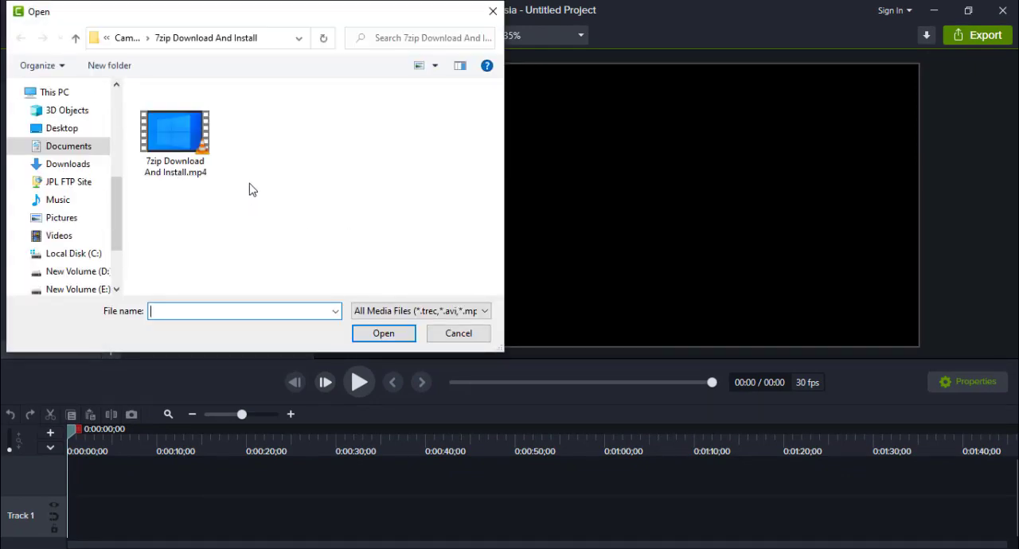
pyautogui.click(179, 139)
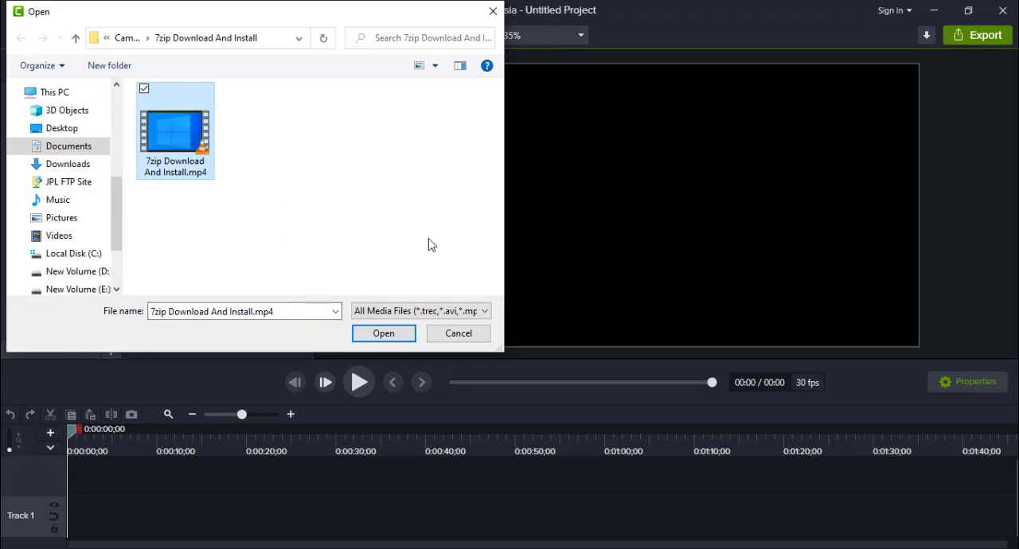
pyautogui.click(397, 340)
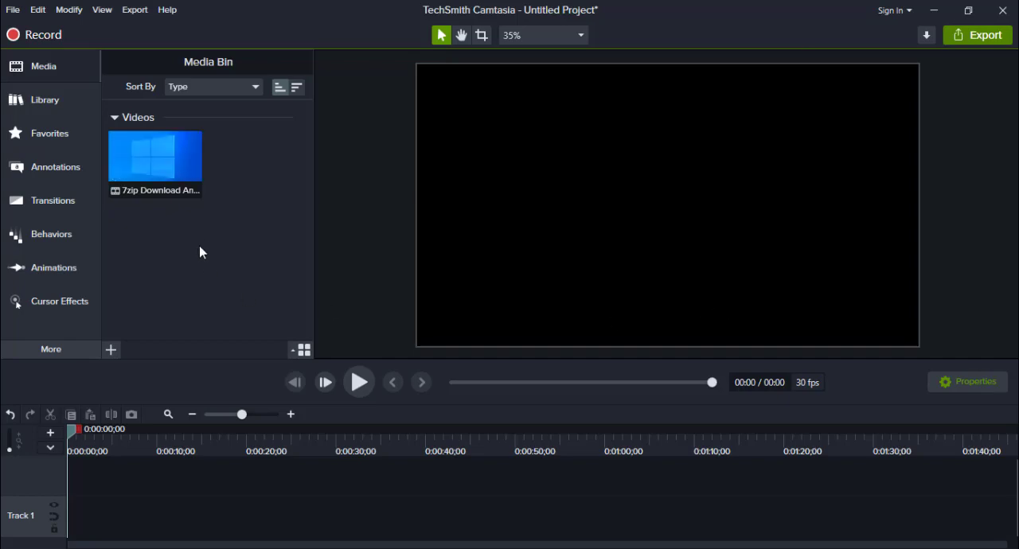
# - Place the imported video on Track 1 of the timeline, starting at 0:00:00;00
pyautogui.moveTo(154, 162); pyautogui.dragTo(218, 487)
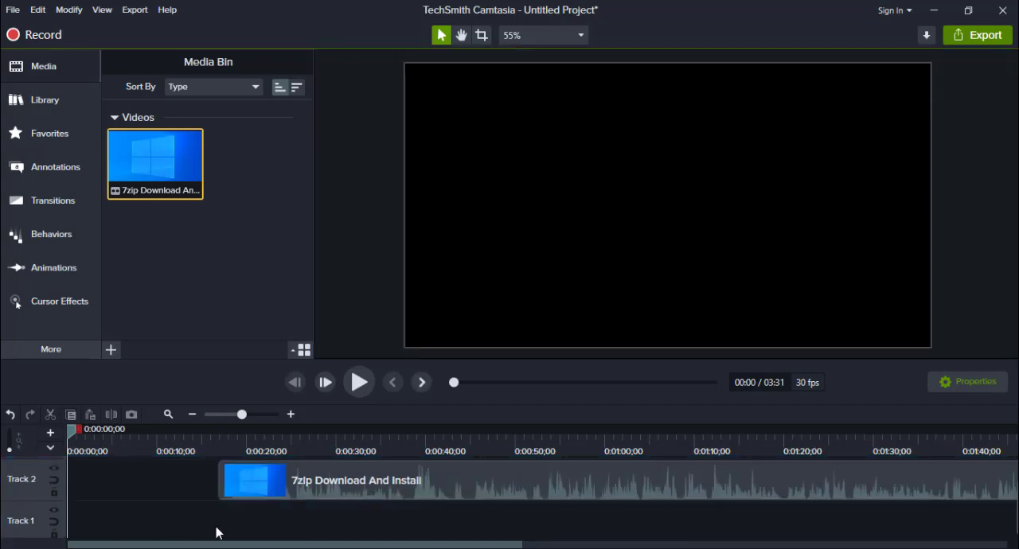
pyautogui.moveTo(393, 483); pyautogui.dragTo(166, 484)
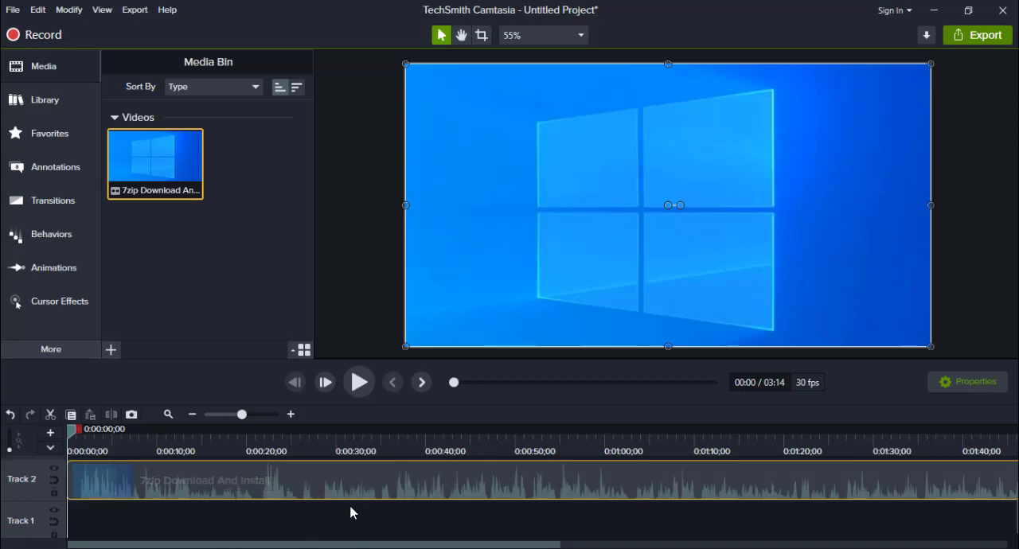
pyautogui.moveTo(349, 507); pyautogui.dragTo(350, 507)
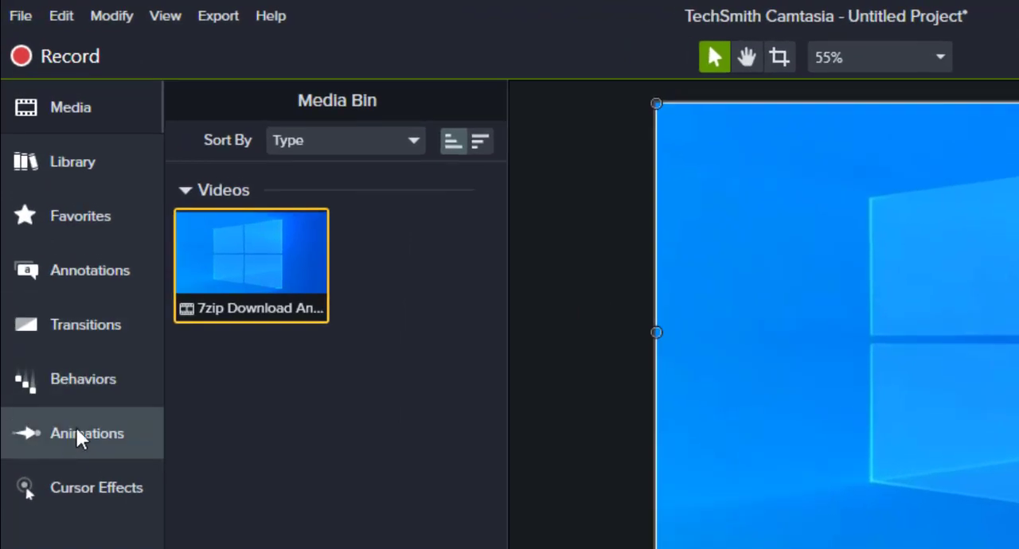
# - Add the red speech-bubble callout to Track 2 at 0:00:41;20 and position it in the upper-right corner of the video frame
pyautogui.click(77, 432)
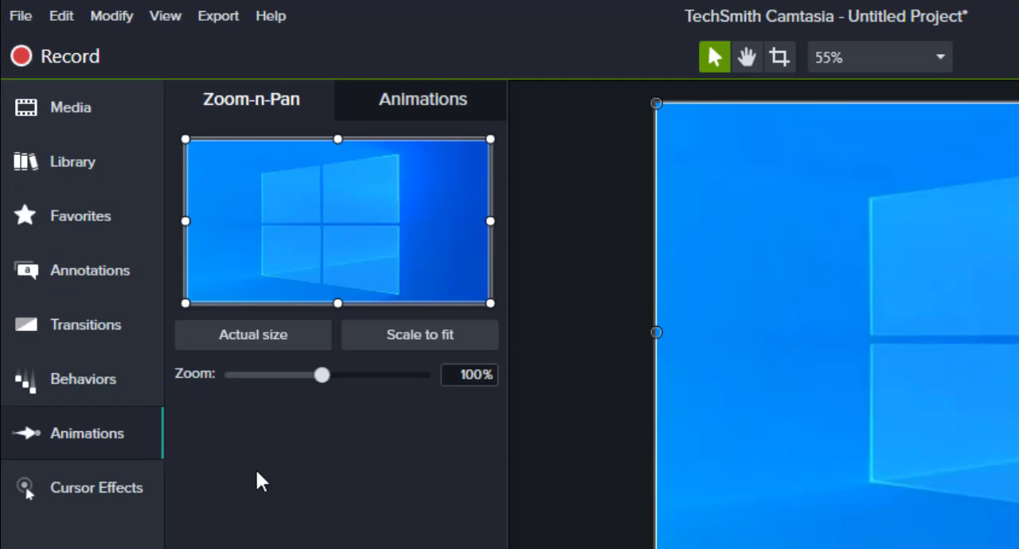
pyautogui.click(76, 272)
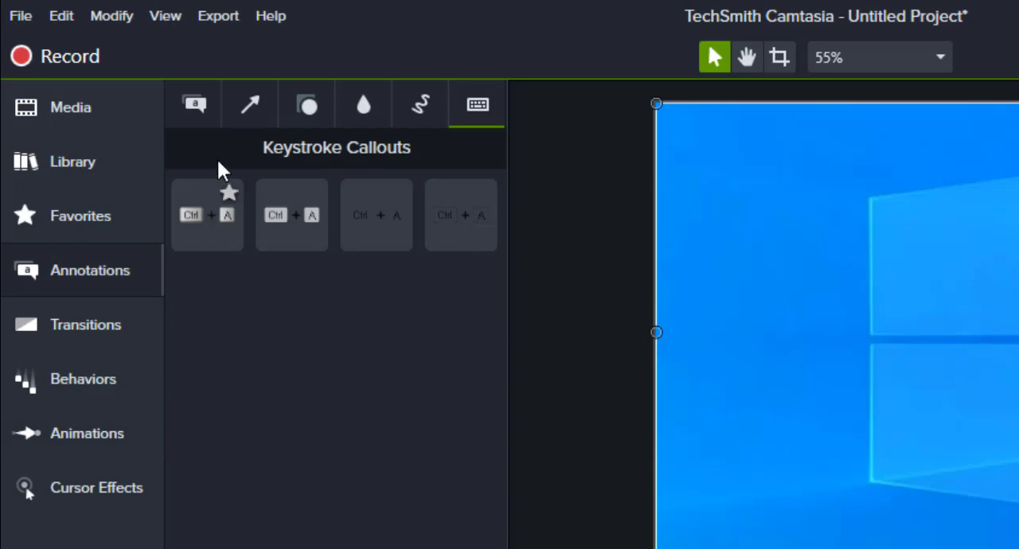
pyautogui.click(195, 96)
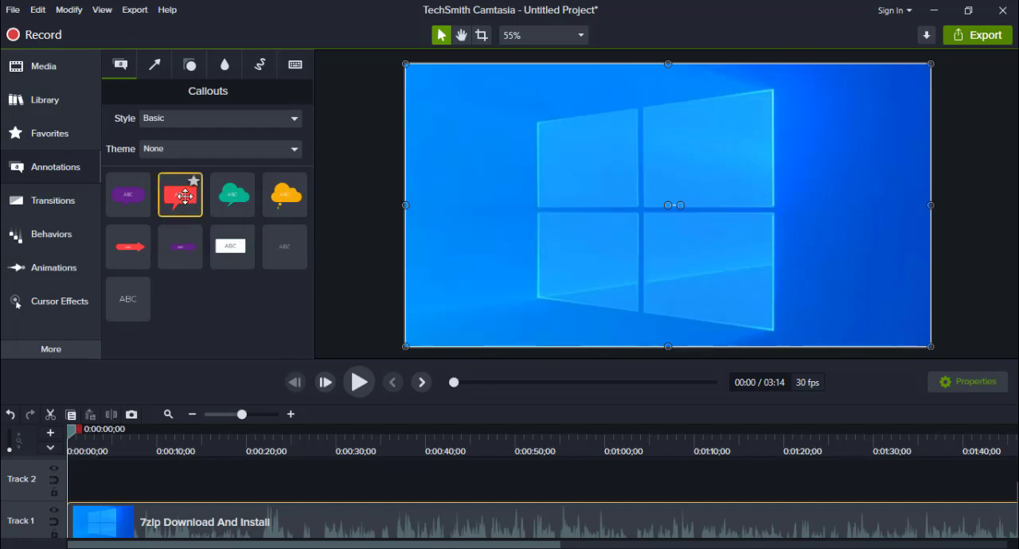
pyautogui.moveTo(186, 196); pyautogui.dragTo(429, 482)
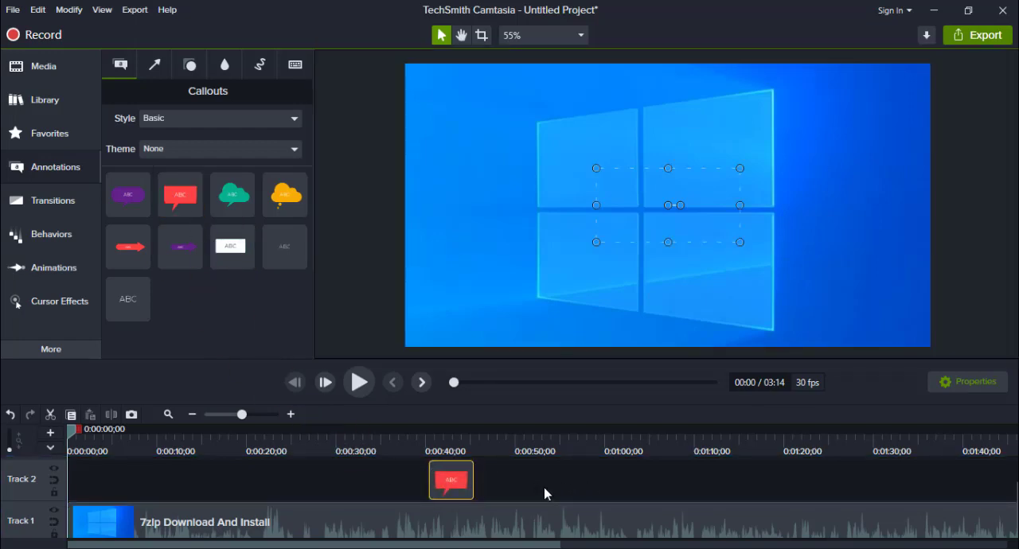
pyautogui.moveTo(655, 191)
pyautogui.mouseDown()
pyautogui.moveTo(718, 155)
pyautogui.moveTo(666, 185)
pyautogui.mouseUp()
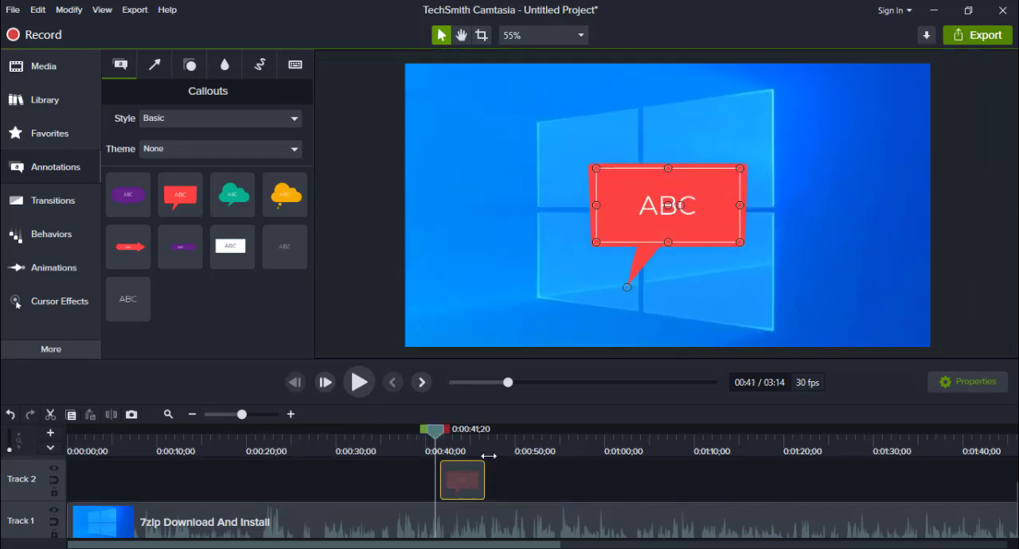
pyautogui.moveTo(699, 200); pyautogui.dragTo(875, 112)
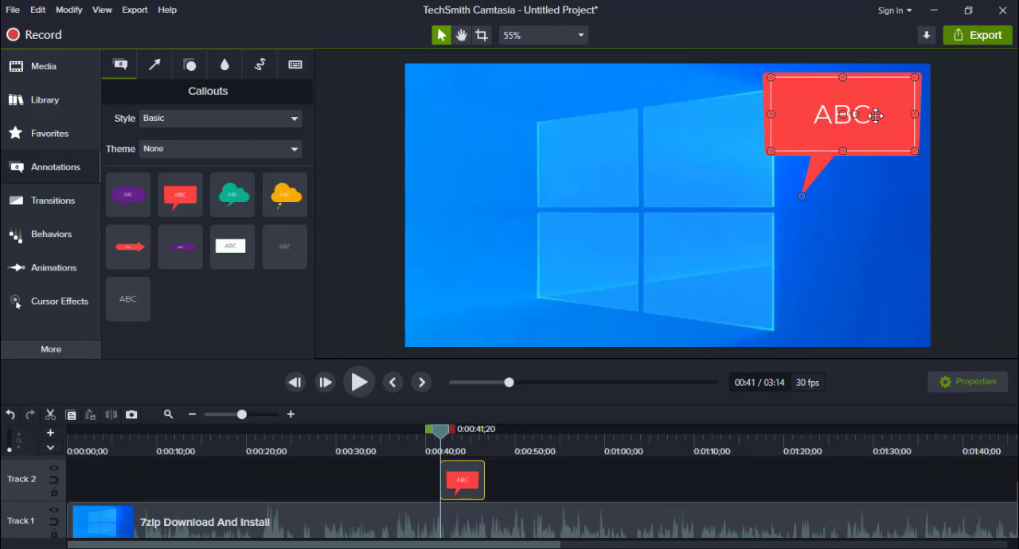
# - Replace the red callout's placeholder text with "Wellcome"
pyautogui.doubleClick(875, 116)
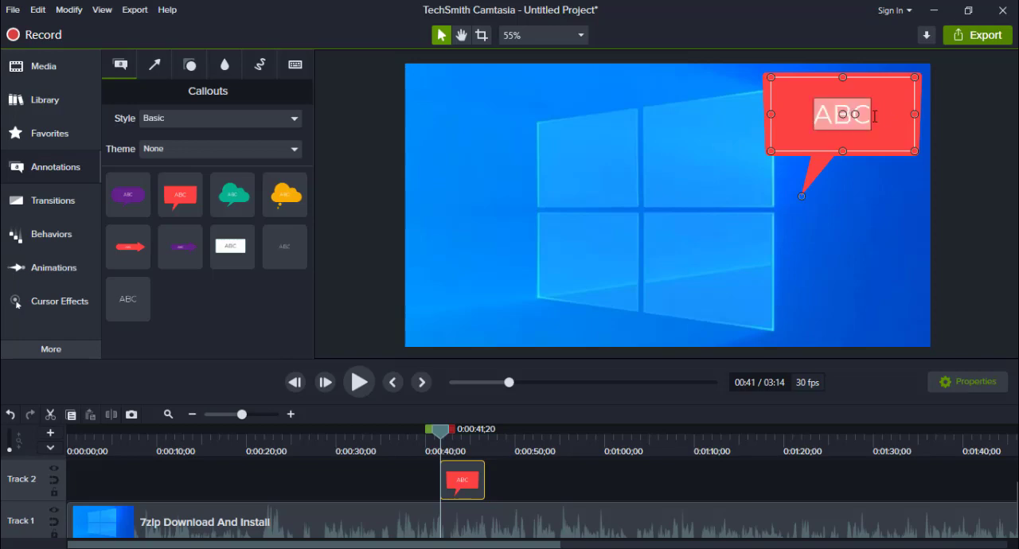
pyautogui.click(874, 114)
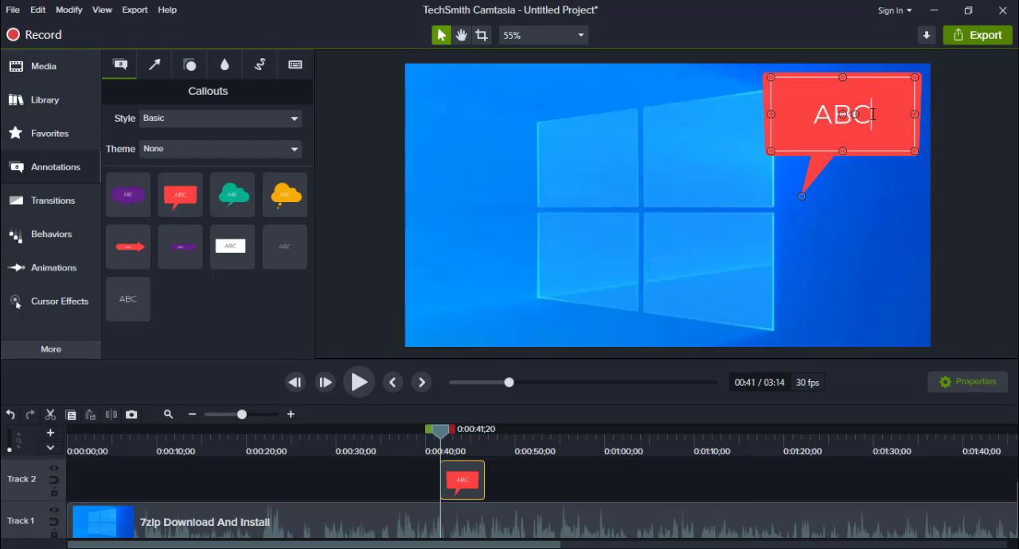
pyautogui.press('BackSpace')
pyautogui.press('BackSpace')
pyautogui.press('BackSpace')
pyautogui.write('Wel')
pyautogui.write('c')
pyautogui.press('BackSpace')
pyautogui.write('lcom')
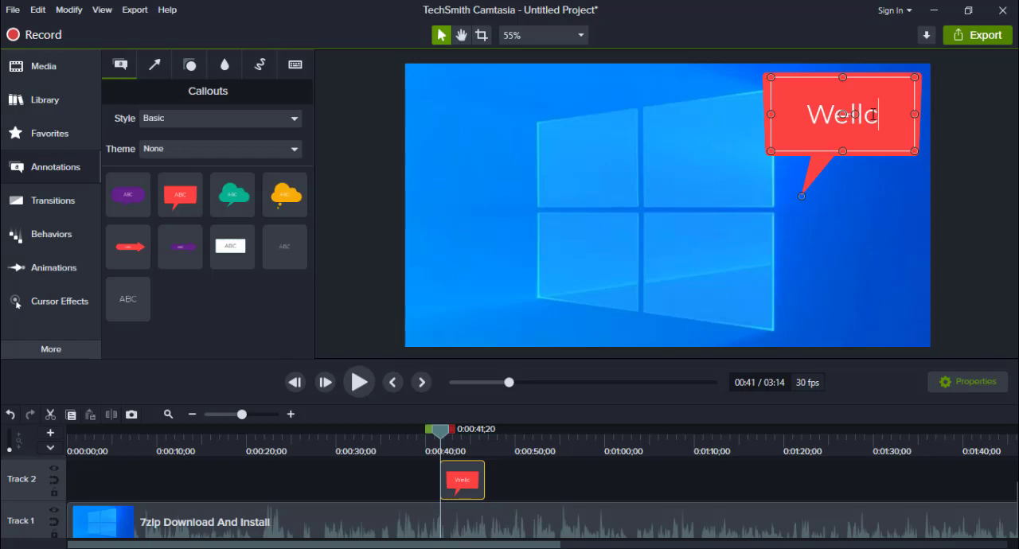
pyautogui.write('e')
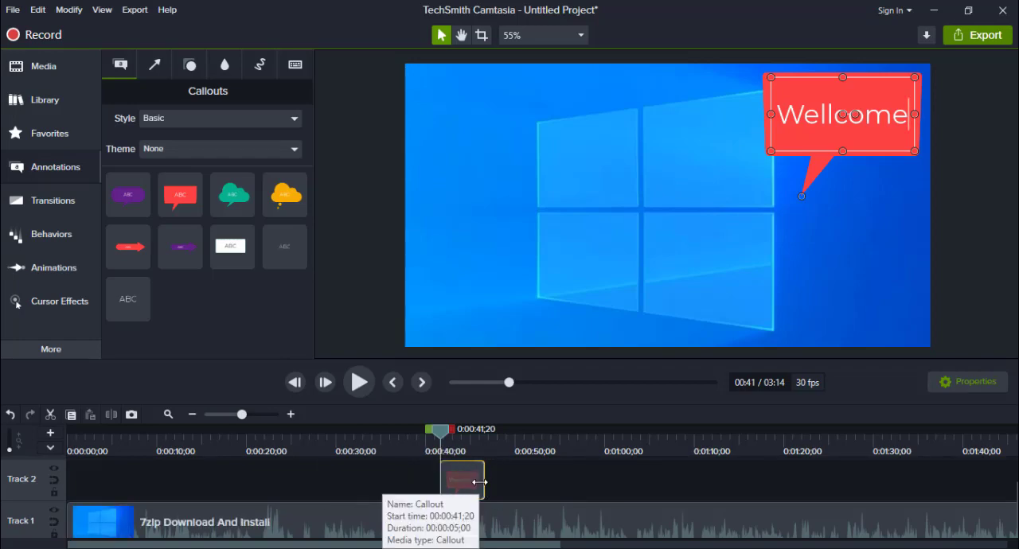
# - Extend the callout on Track 2 to end at about 1:34 and preview the playback through its end
pyautogui.moveTo(485, 481); pyautogui.dragTo(623, 480)
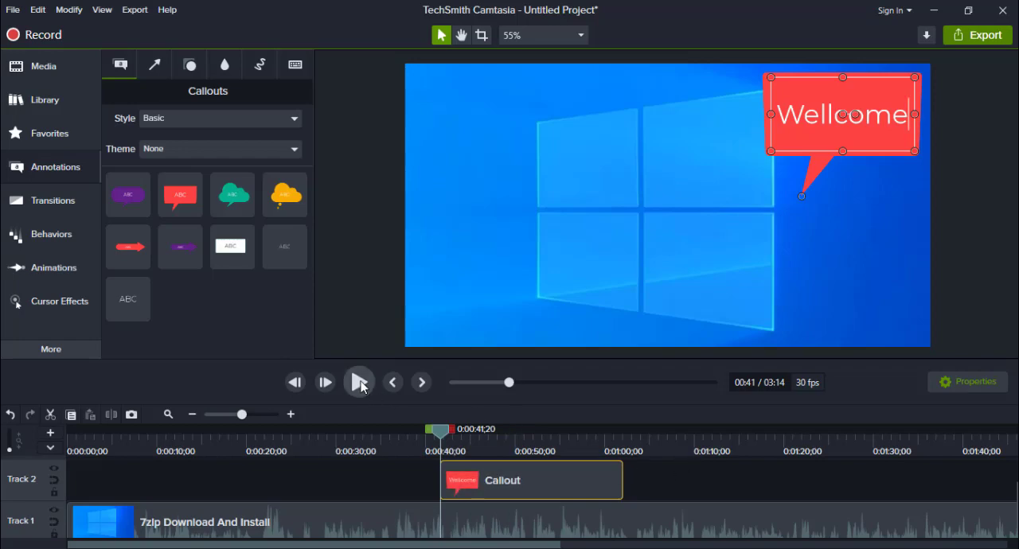
pyautogui.click(359, 384)
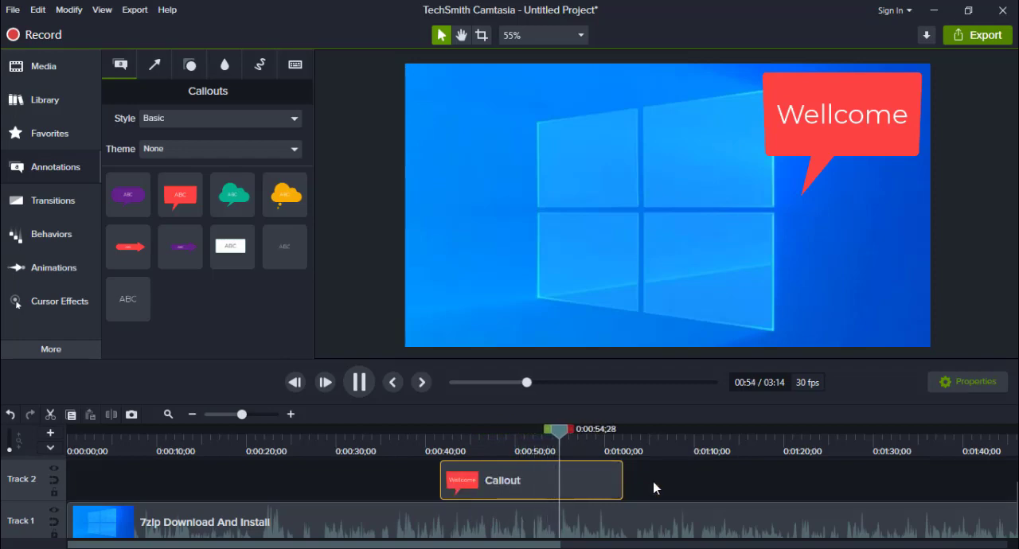
pyautogui.click(359, 383)
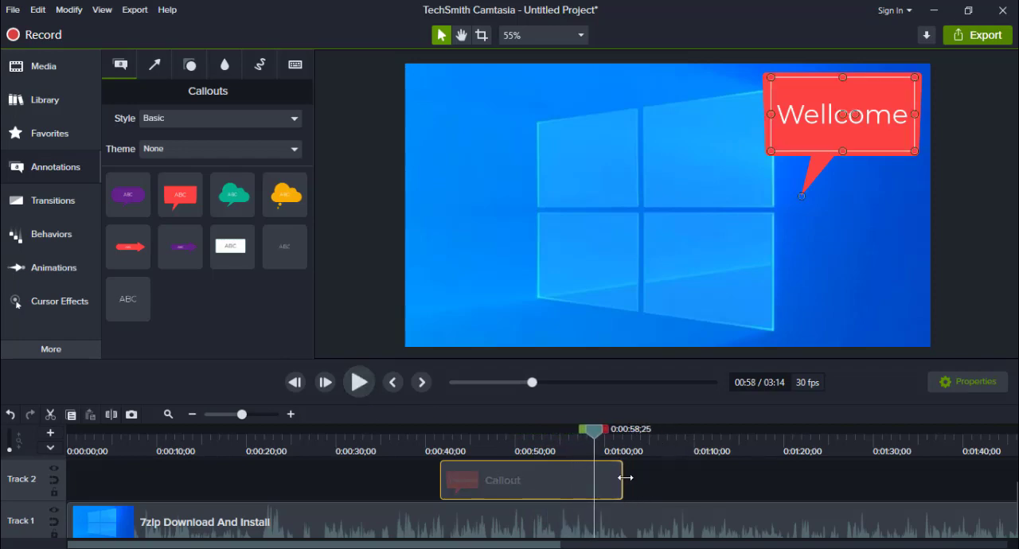
pyautogui.moveTo(626, 478); pyautogui.dragTo(912, 477)
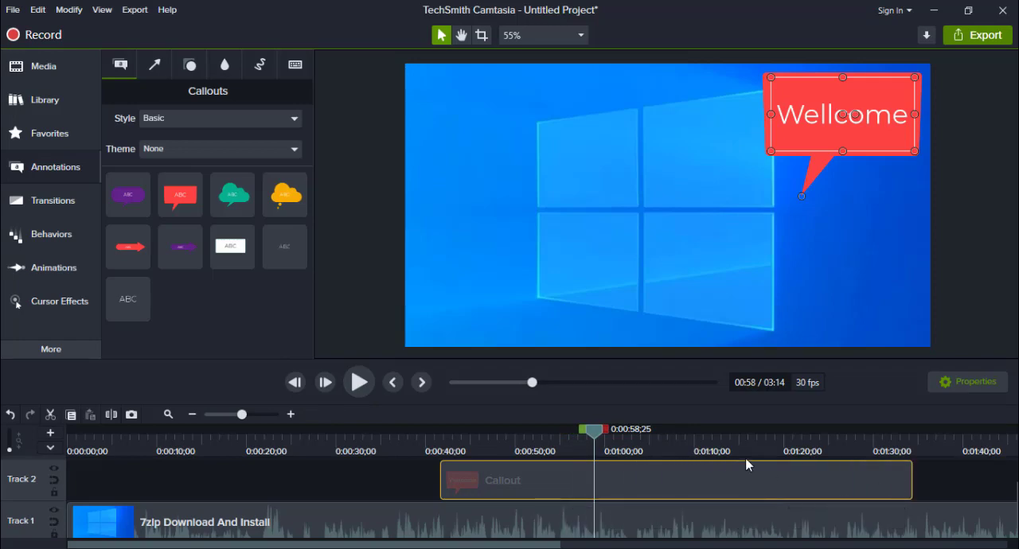
pyautogui.moveTo(595, 432); pyautogui.dragTo(816, 438)
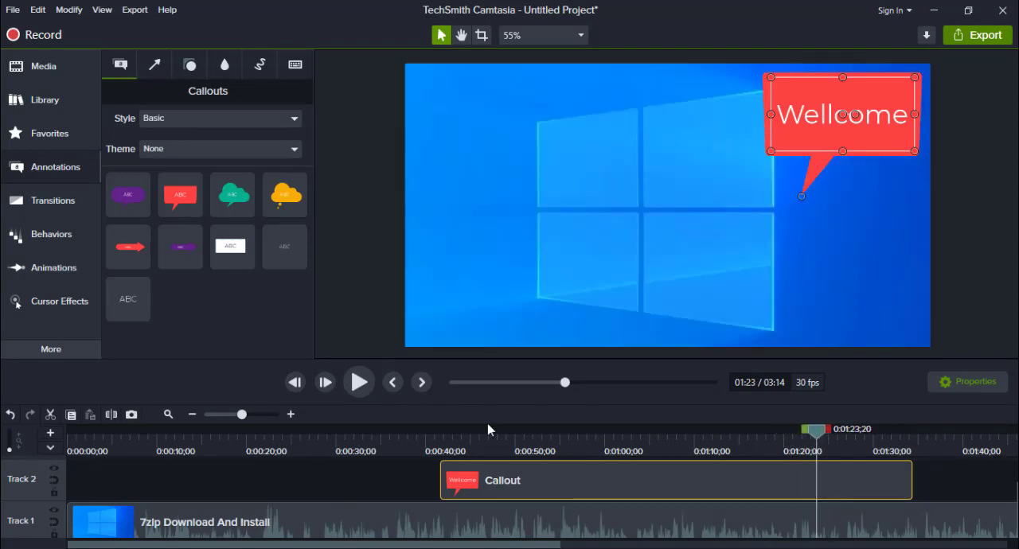
pyautogui.click(358, 381)
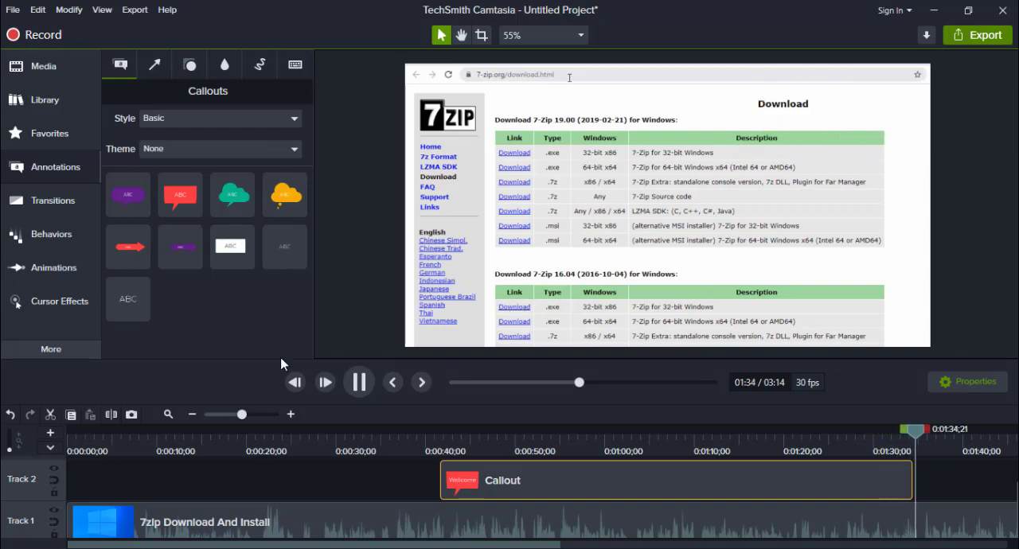
pyautogui.click(359, 380)
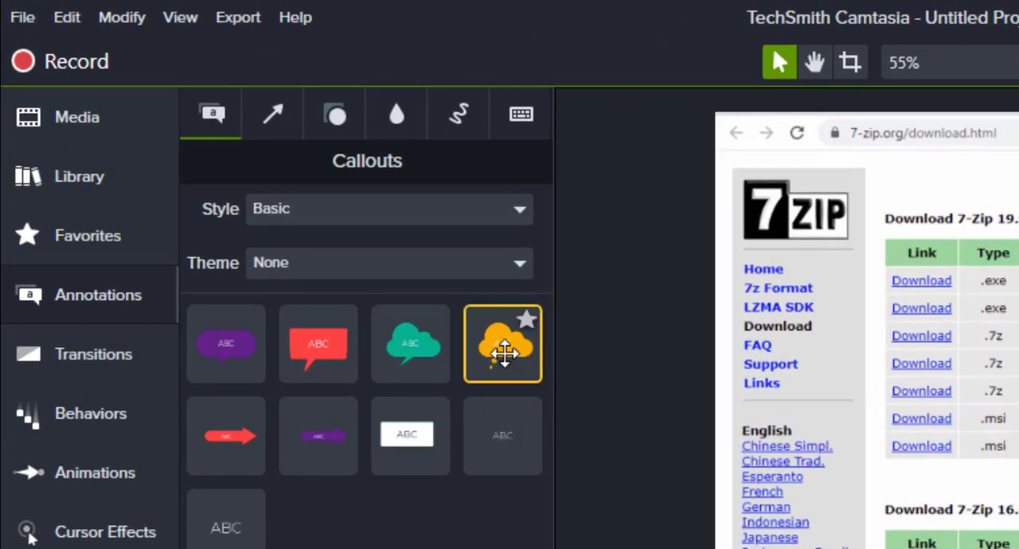
# - Add the red double-headed dotted arrow to Track 2 at 0:01:35;19 and stretch it diagonally from beside the Download heading to the first table row
pyautogui.click(272, 114)
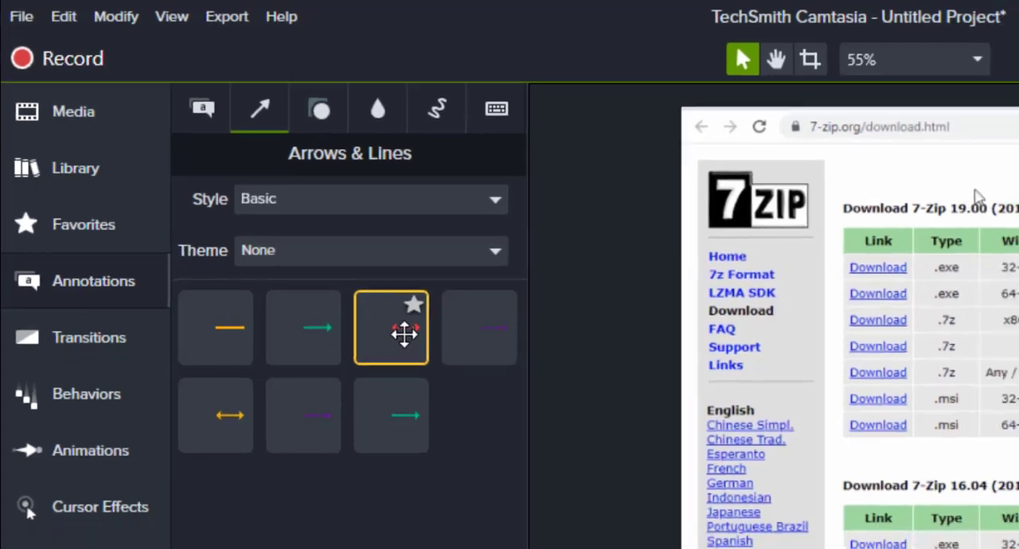
pyautogui.moveTo(424, 351)
pyautogui.mouseDown()
pyautogui.moveTo(787, 376)
pyautogui.moveTo(712, 358)
pyautogui.moveTo(927, 440)
pyautogui.moveTo(925, 503)
pyautogui.mouseUp()
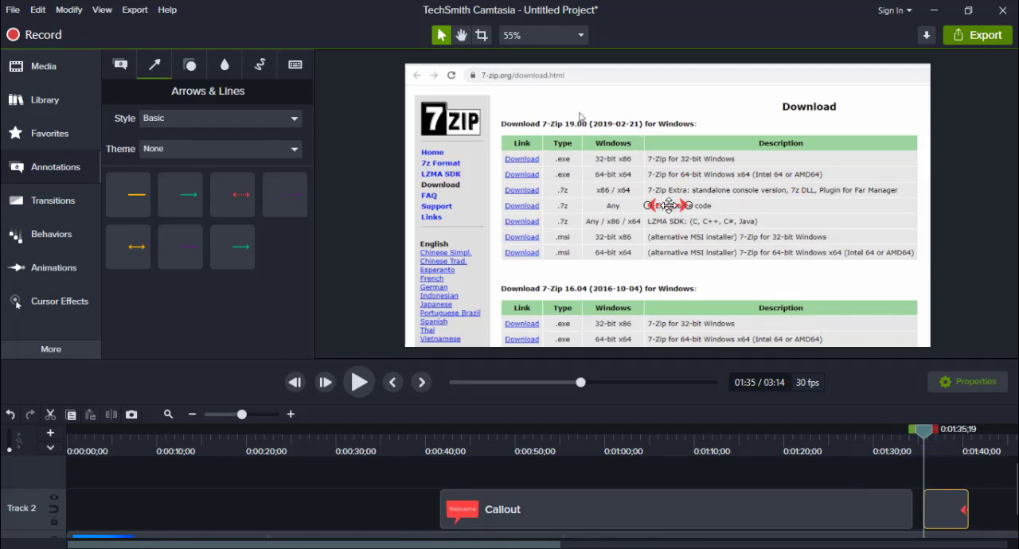
pyautogui.moveTo(668, 205)
pyautogui.mouseDown()
pyautogui.moveTo(679, 170)
pyautogui.moveTo(781, 158)
pyautogui.mouseUp()
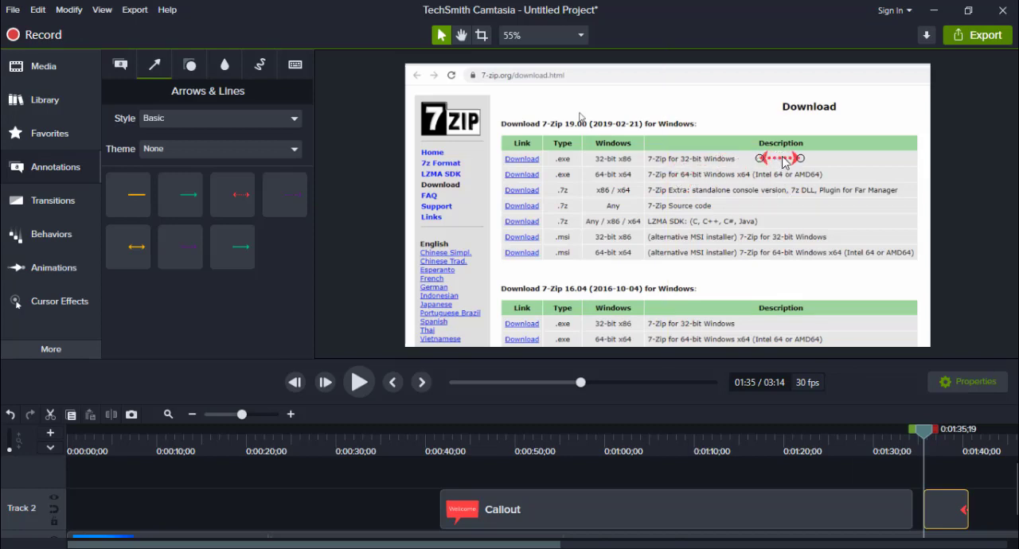
pyautogui.click(784, 164)
pyautogui.click(786, 157)
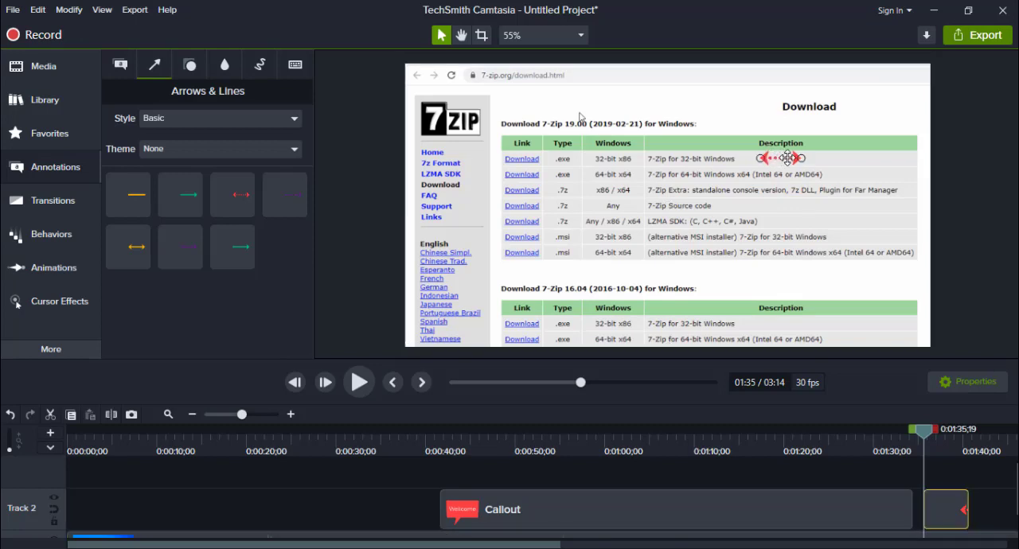
pyautogui.moveTo(762, 158)
pyautogui.mouseDown()
pyautogui.moveTo(733, 159)
pyautogui.moveTo(741, 114)
pyautogui.moveTo(709, 107)
pyautogui.mouseUp()
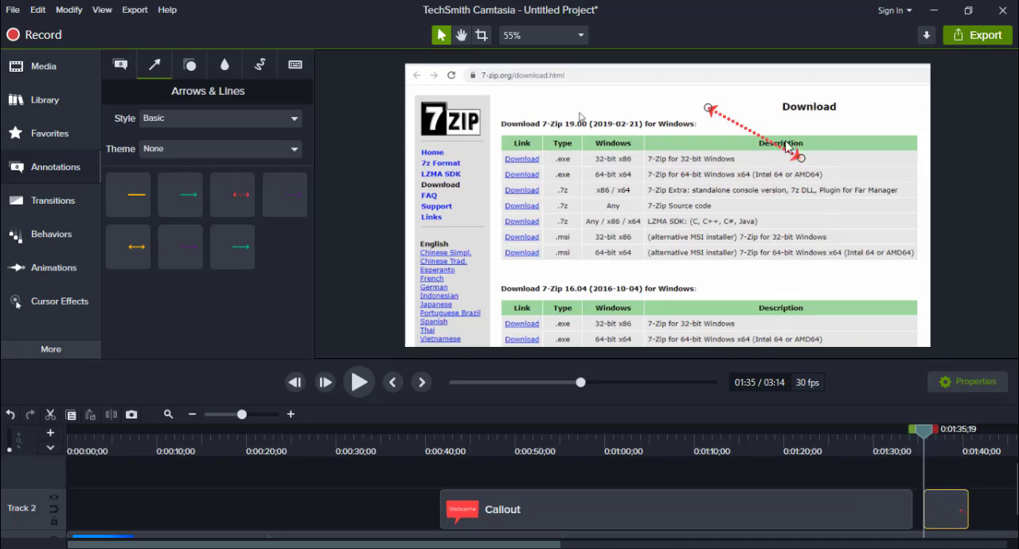
# - Add a Spotlight to Track 2 directly after the arrow and enlarge it over the Link, Type and Windows columns down to the first .msi row
pyautogui.click(191, 67)
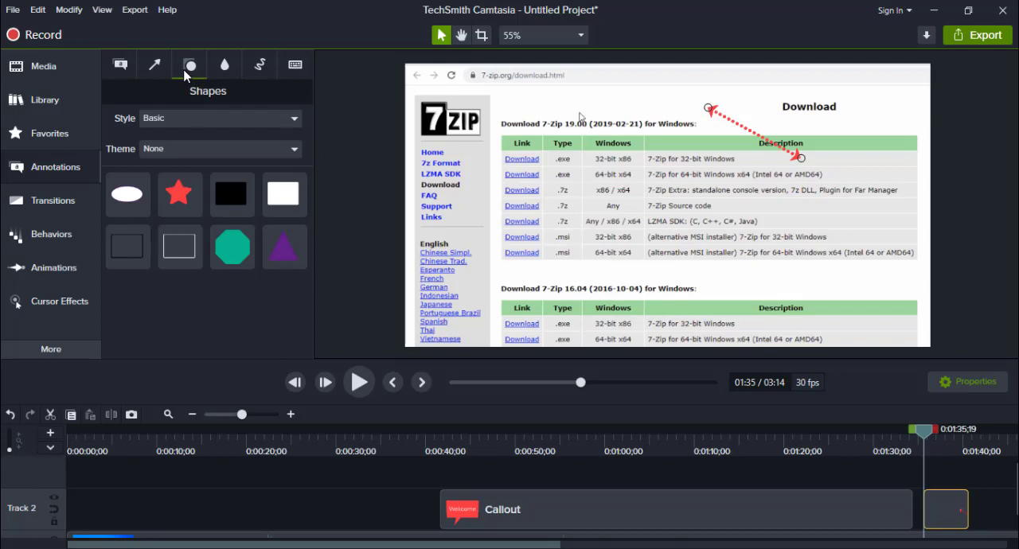
pyautogui.click(227, 67)
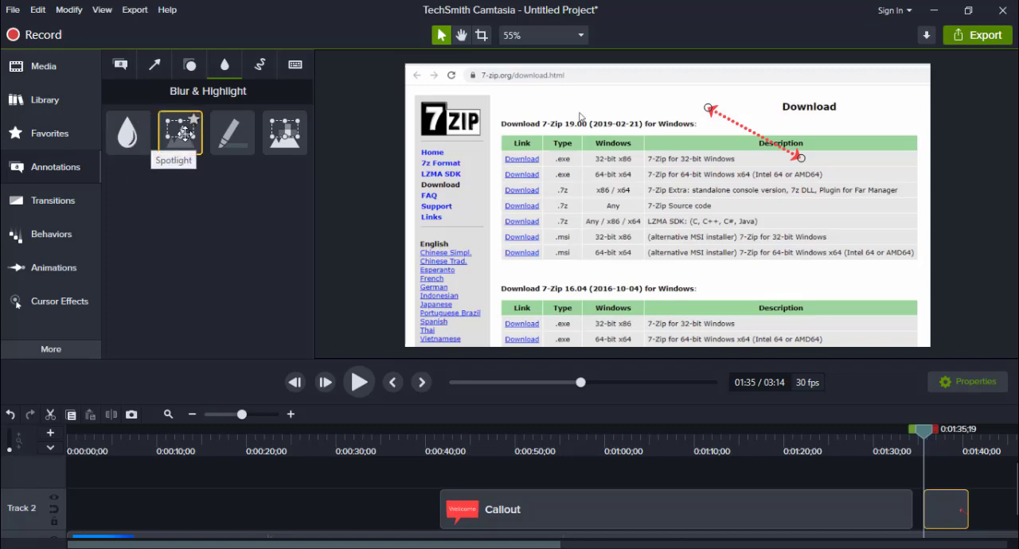
pyautogui.moveTo(184, 134)
pyautogui.mouseDown()
pyautogui.moveTo(216, 163)
pyautogui.moveTo(975, 473)
pyautogui.moveTo(989, 506)
pyautogui.mouseUp()
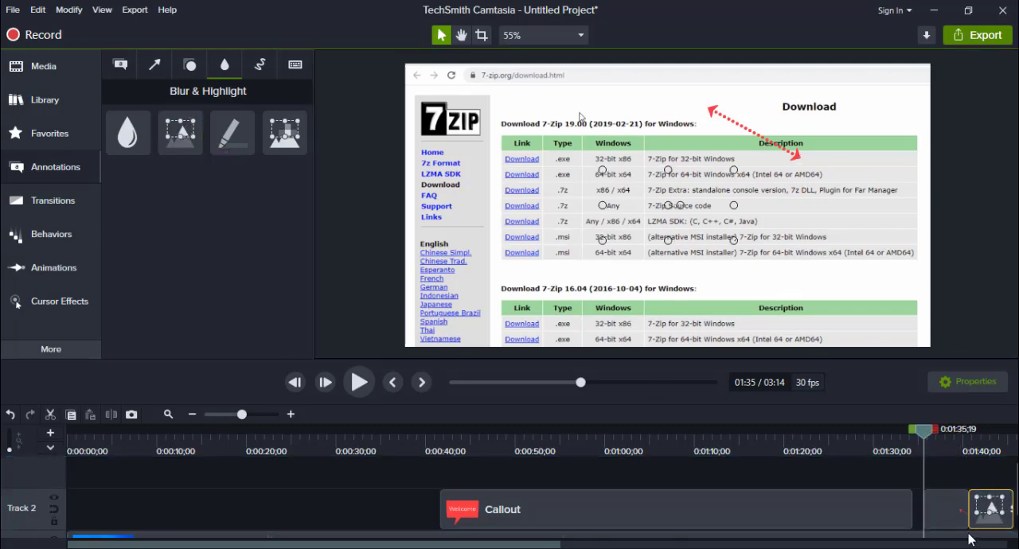
pyautogui.doubleClick(997, 516)
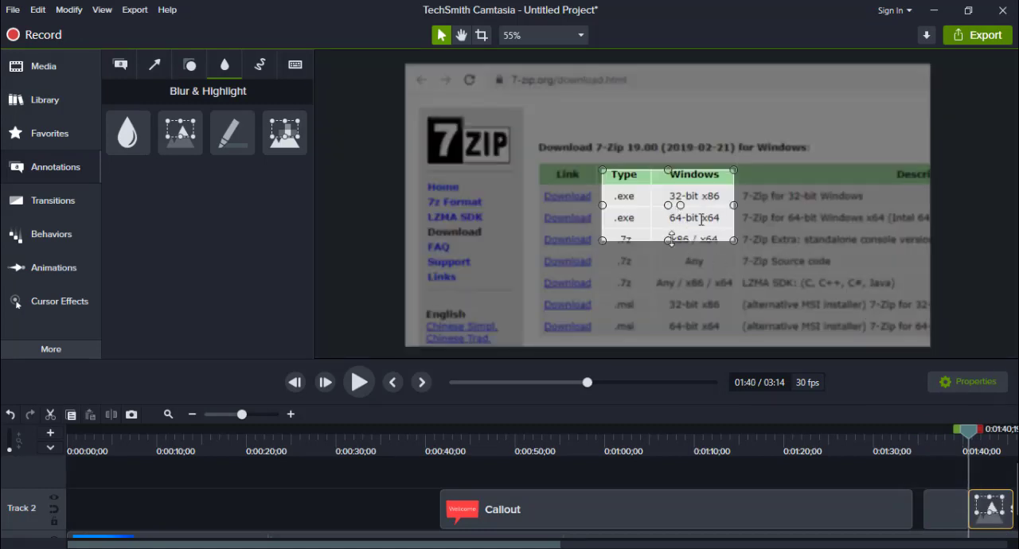
pyautogui.moveTo(668, 242); pyautogui.dragTo(667, 314)
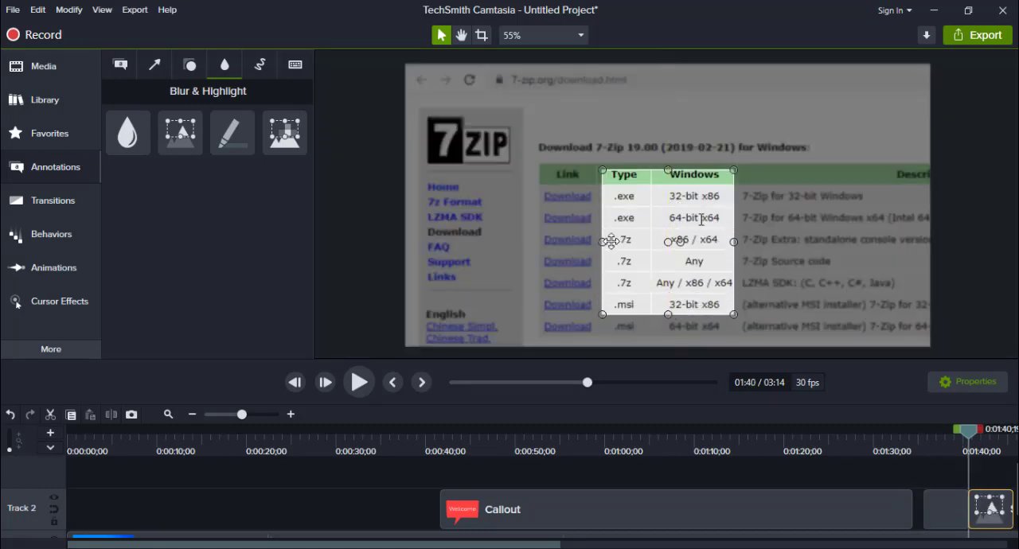
pyautogui.moveTo(607, 243); pyautogui.dragTo(542, 241)
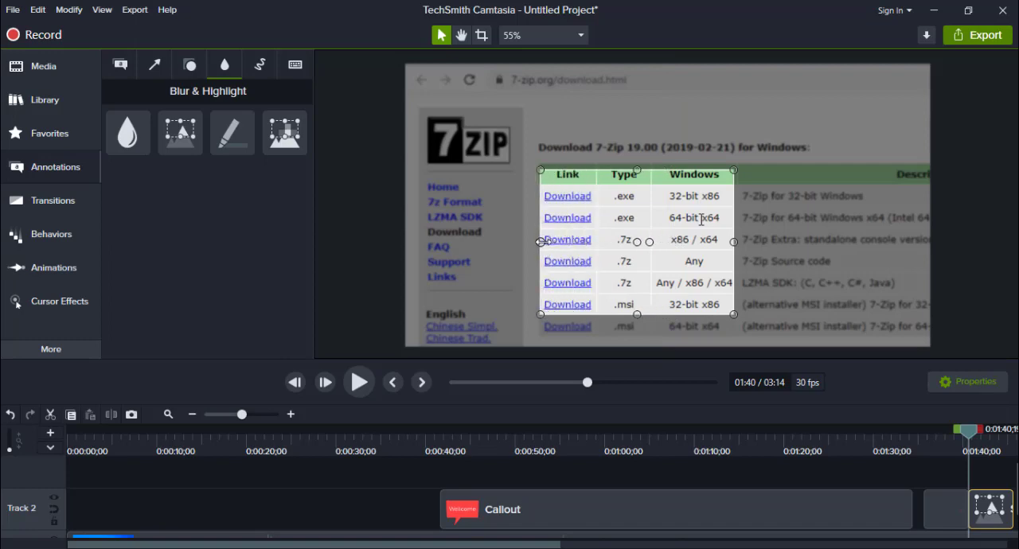
# - Enlarge the Spotlight to cover the Download 7-Zip 19.00 heading, all table rows down to the last .msi entry and part of the description column
pyautogui.moveTo(637, 170); pyautogui.dragTo(638, 142)
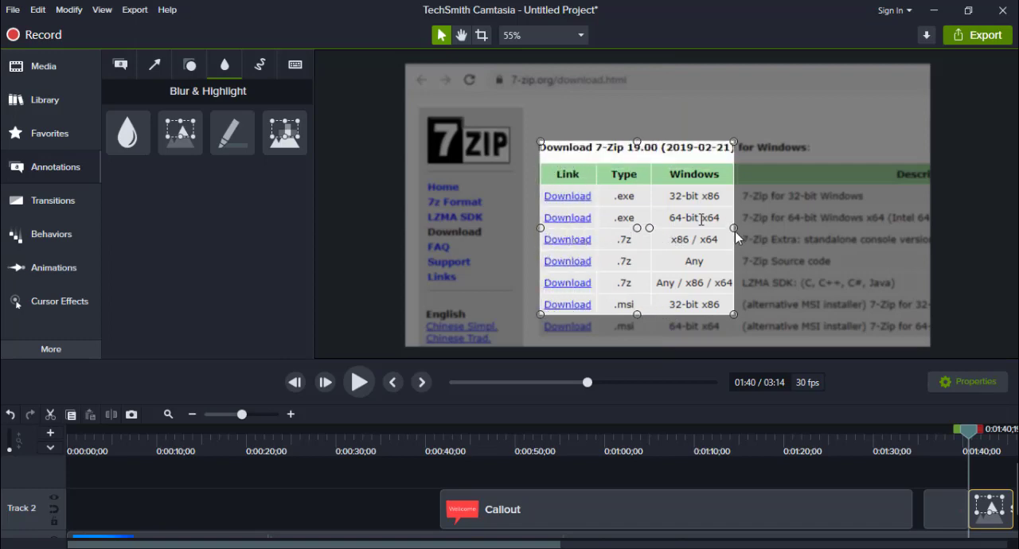
pyautogui.moveTo(734, 230); pyautogui.dragTo(803, 229)
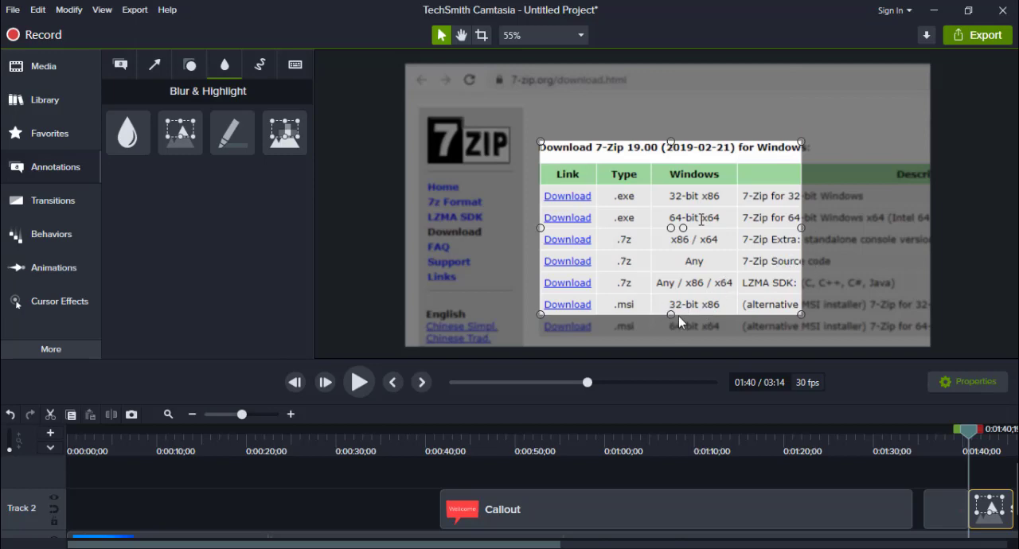
pyautogui.moveTo(672, 314); pyautogui.dragTo(672, 335)
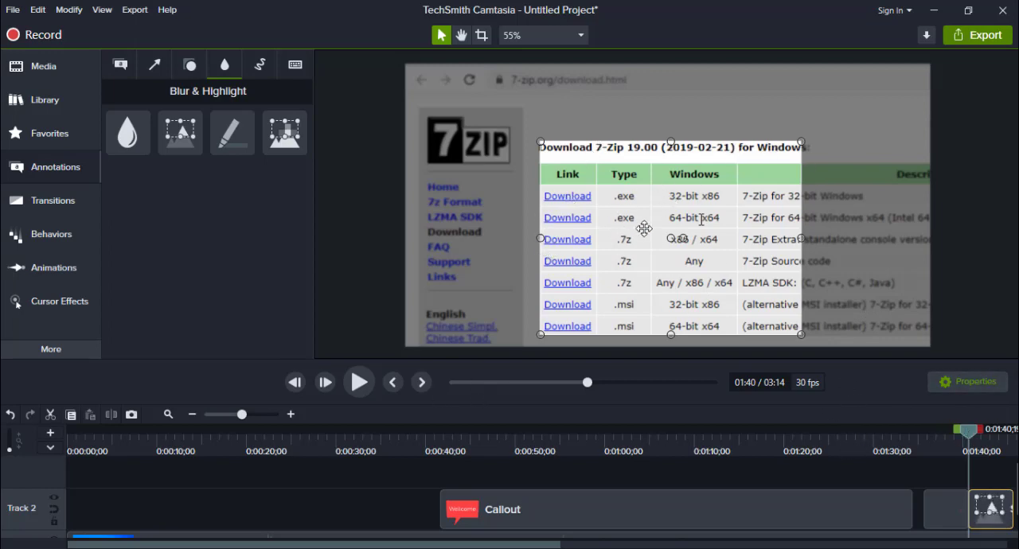
# - Preview the Spotlight up to about 1:43 and set its intensity to 88.3
pyautogui.click(357, 383)
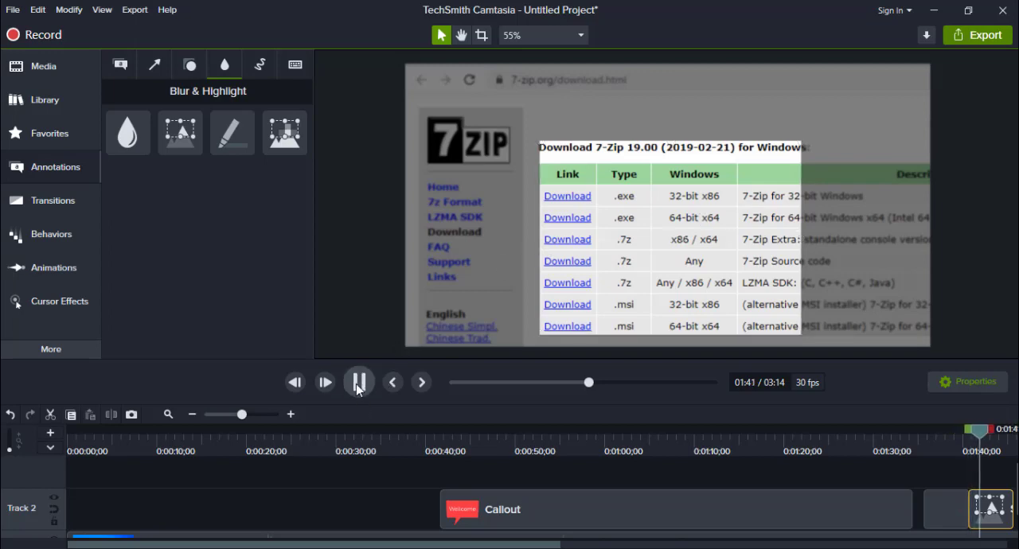
pyautogui.click(358, 383)
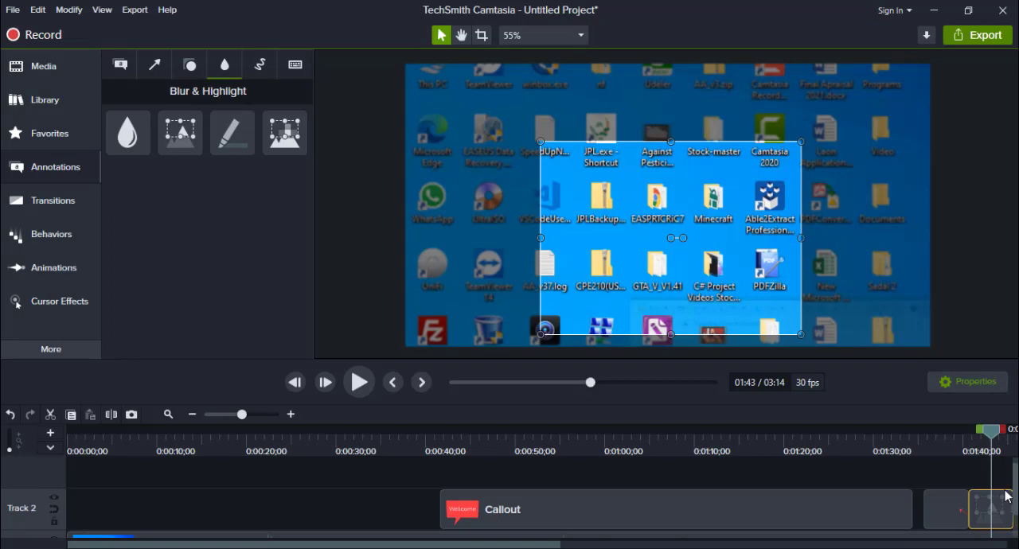
pyautogui.click(991, 383)
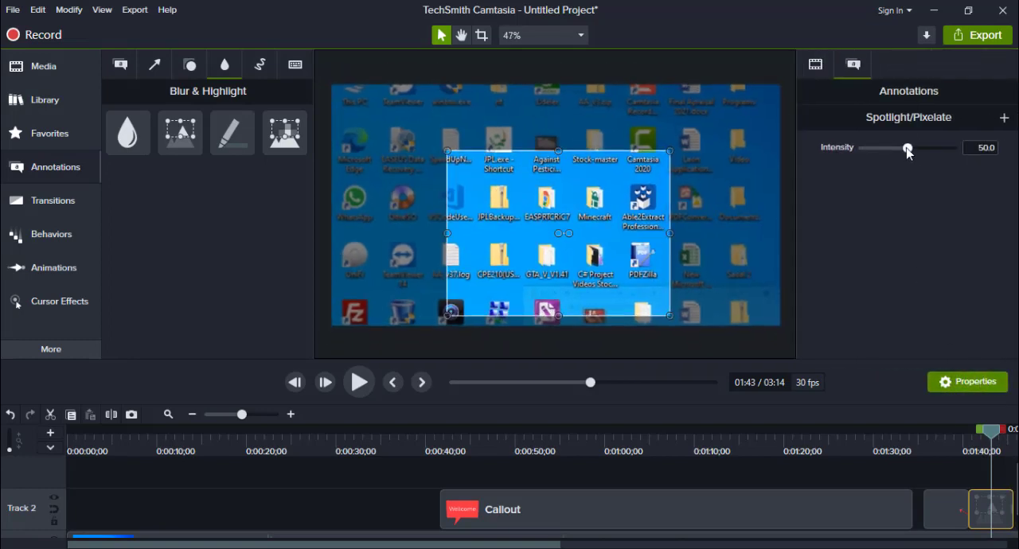
pyautogui.moveTo(909, 147); pyautogui.dragTo(942, 147)
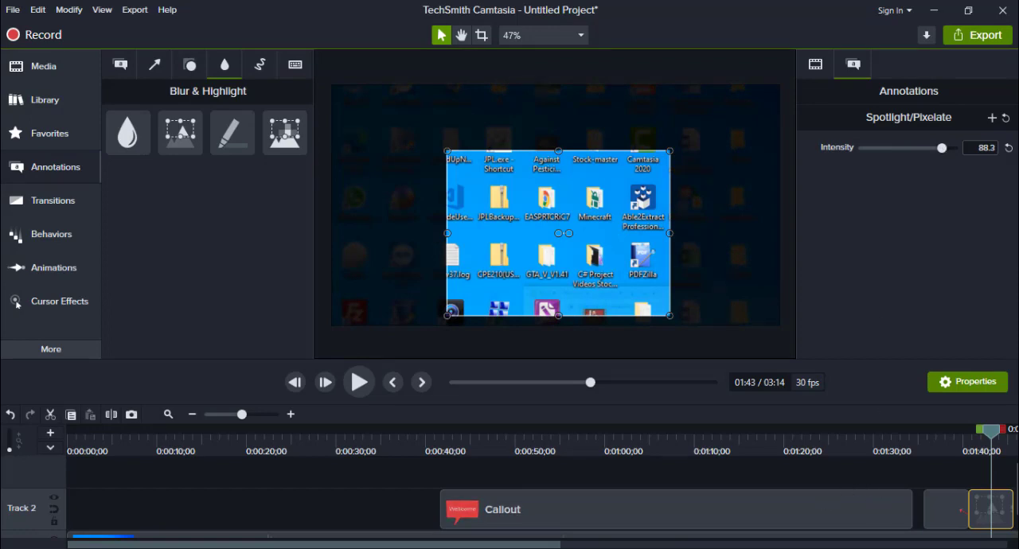
# - Add the red sketch motion arrow to Track 2 at 0:01:47;00 and move it over the desktop icons in the video's upper-left area
pyautogui.moveTo(560, 546); pyautogui.dragTo(742, 548)
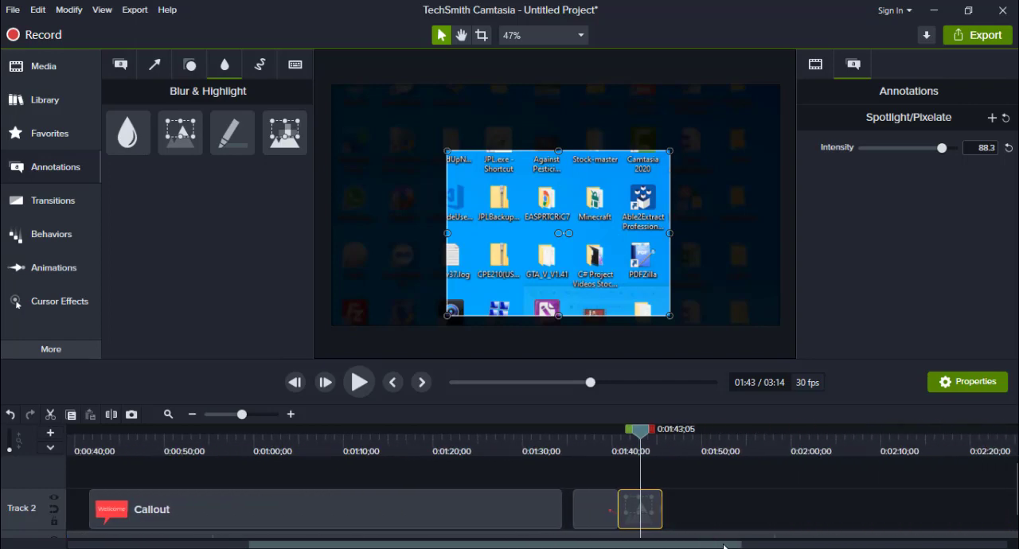
pyautogui.click(260, 65)
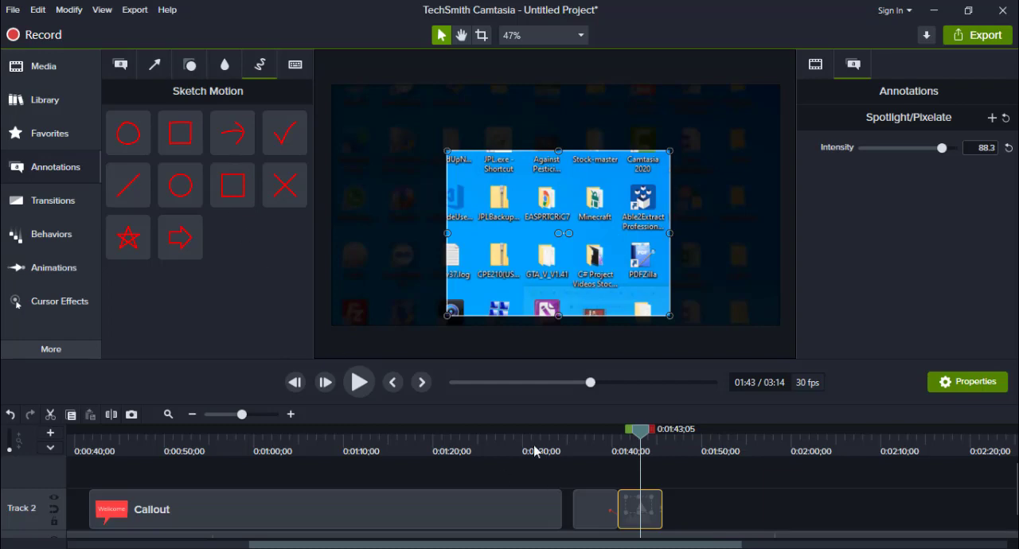
pyautogui.moveTo(641, 433); pyautogui.dragTo(676, 432)
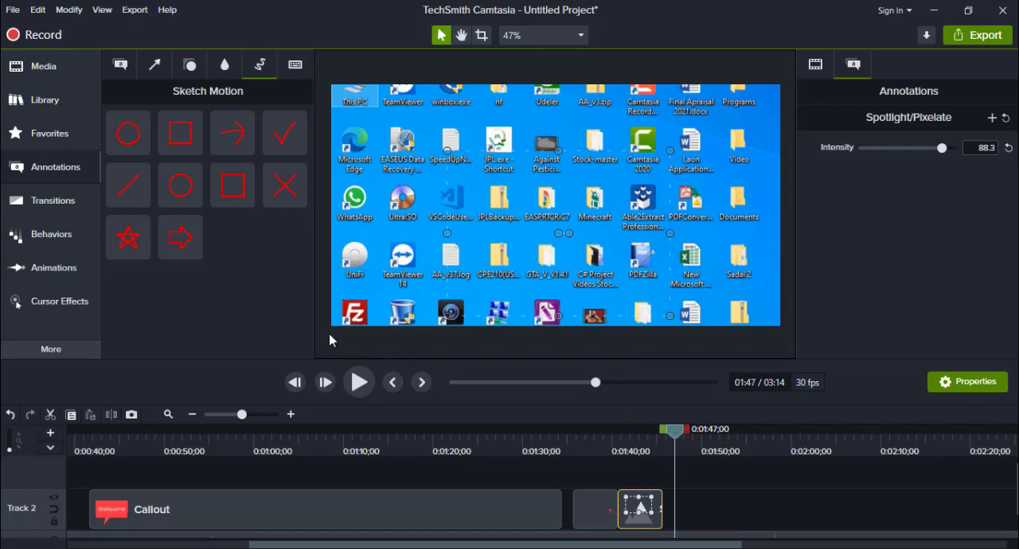
pyautogui.moveTo(244, 127)
pyautogui.mouseDown()
pyautogui.moveTo(721, 485)
pyautogui.moveTo(705, 514)
pyautogui.moveTo(696, 482)
pyautogui.moveTo(692, 503)
pyautogui.moveTo(677, 495)
pyautogui.mouseUp()
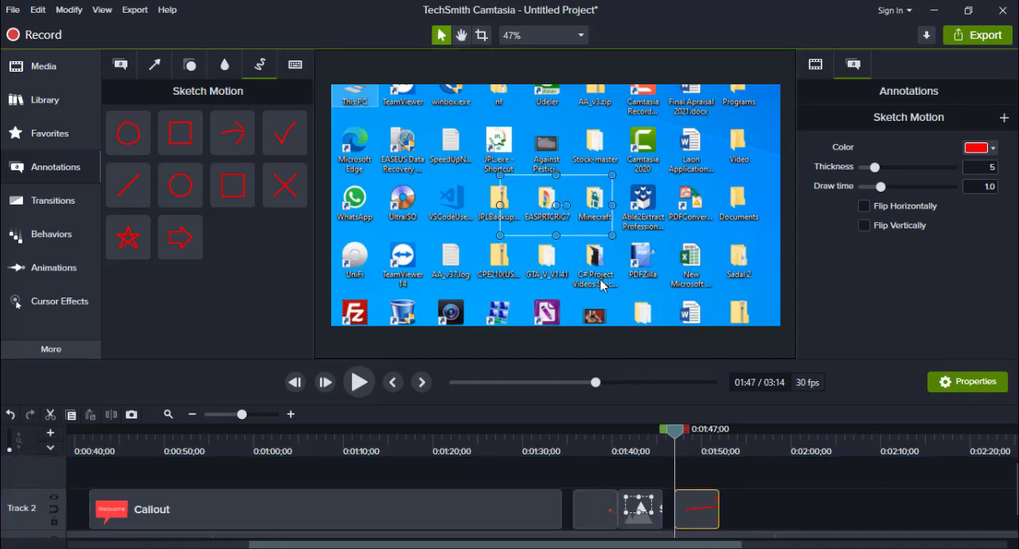
pyautogui.doubleClick(695, 502)
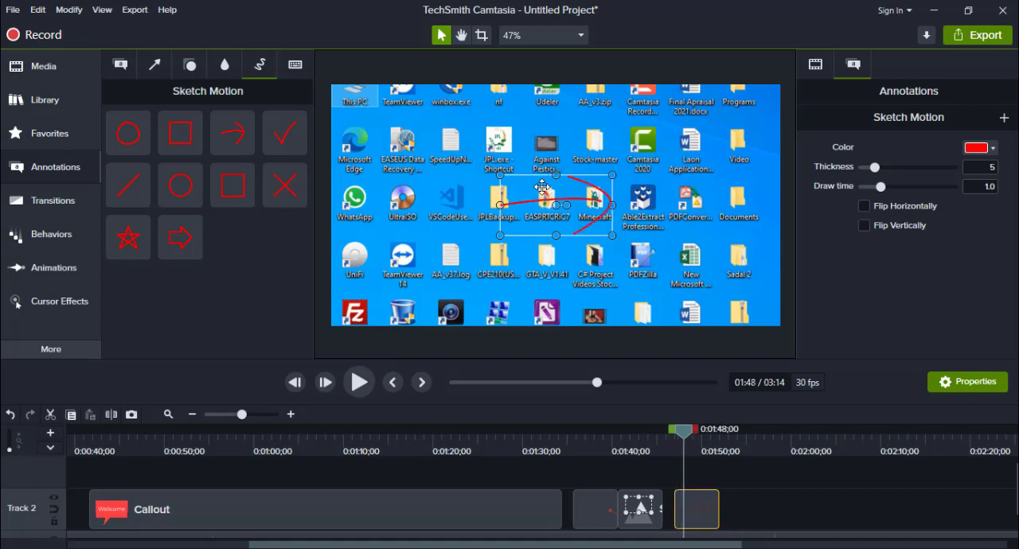
pyautogui.moveTo(541, 187); pyautogui.dragTo(517, 115)
pyautogui.moveTo(517, 114); pyautogui.dragTo(397, 112)
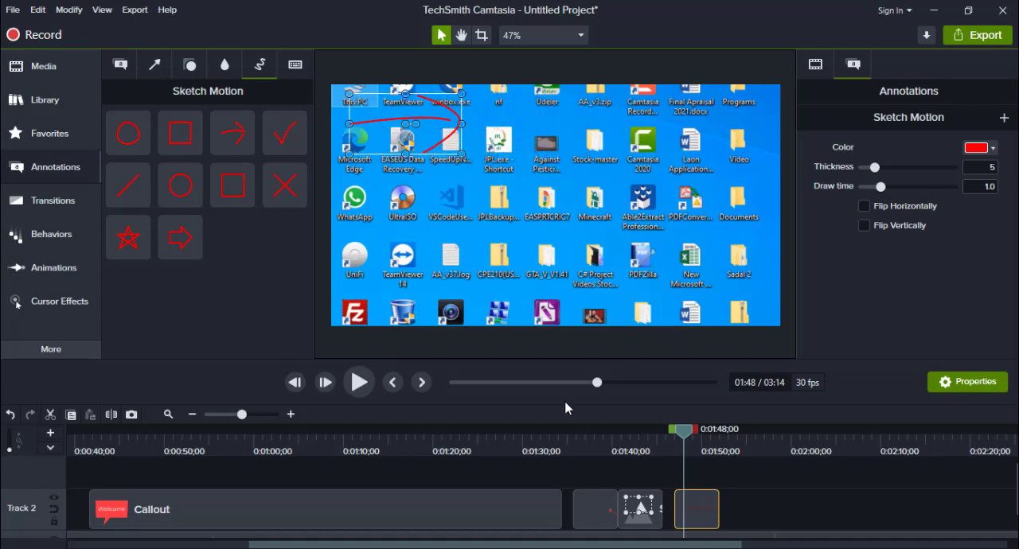
# - Preview the sketch arrow through its end and set its thickness to 15 with a draw time of 1.0
pyautogui.click(359, 382)
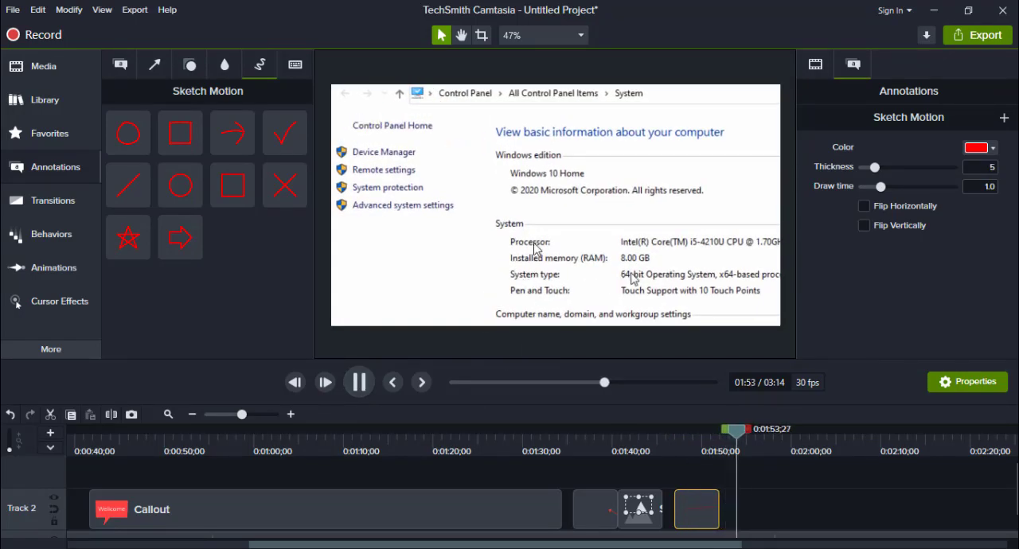
pyautogui.click(362, 382)
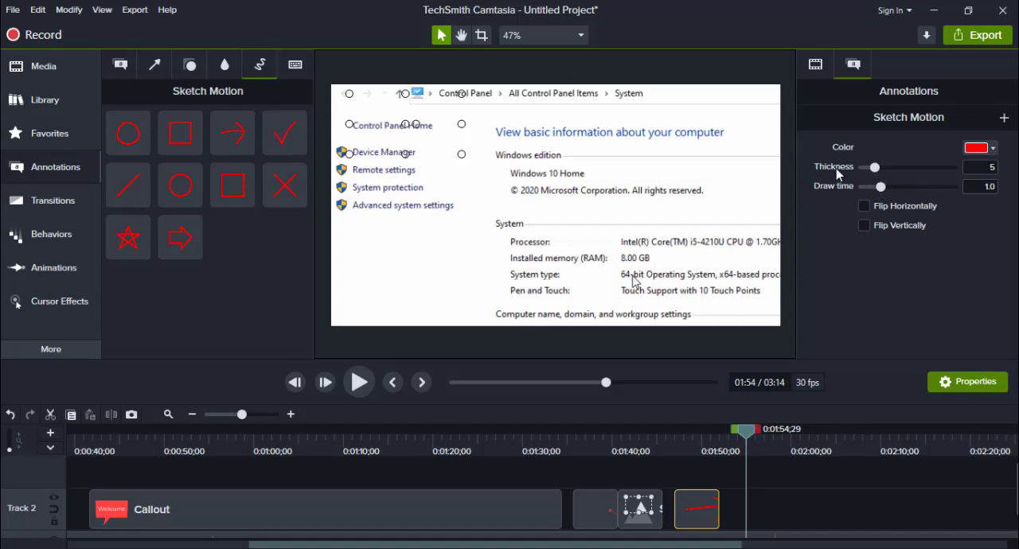
pyautogui.moveTo(746, 432); pyautogui.dragTo(694, 451)
pyautogui.press(',')
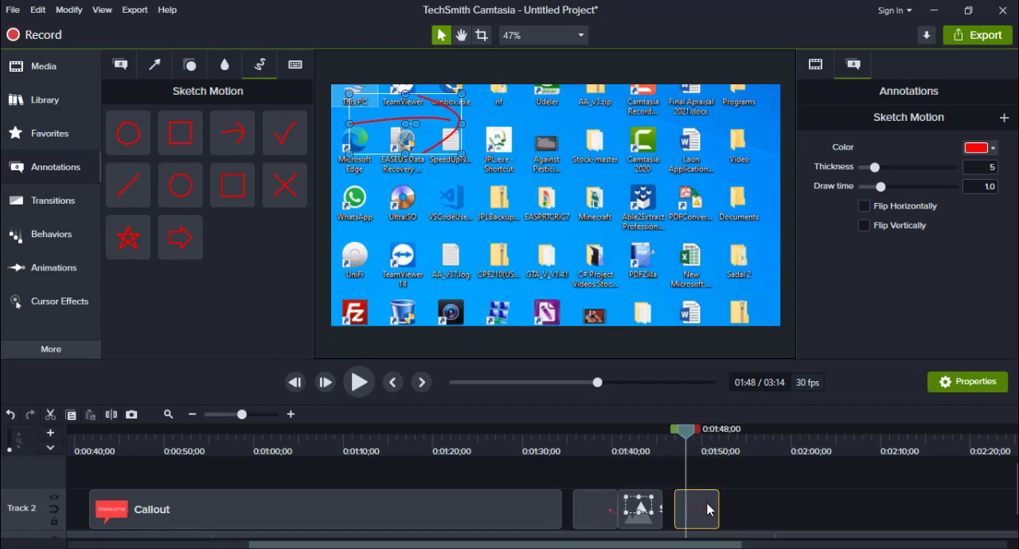
pyautogui.moveTo(874, 168)
pyautogui.mouseDown()
pyautogui.moveTo(941, 173)
pyautogui.moveTo(864, 194)
pyautogui.moveTo(903, 192)
pyautogui.moveTo(879, 190)
pyautogui.mouseUp()
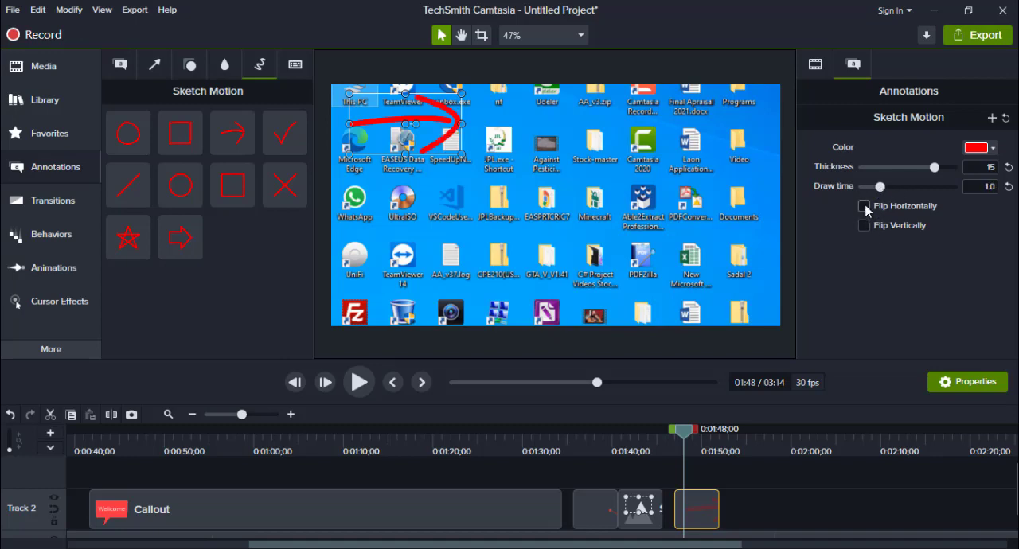
# - Try the sketch arrow's horizontal and vertical flips, leaving only Flip Vertically enabled
pyautogui.click(863, 206)
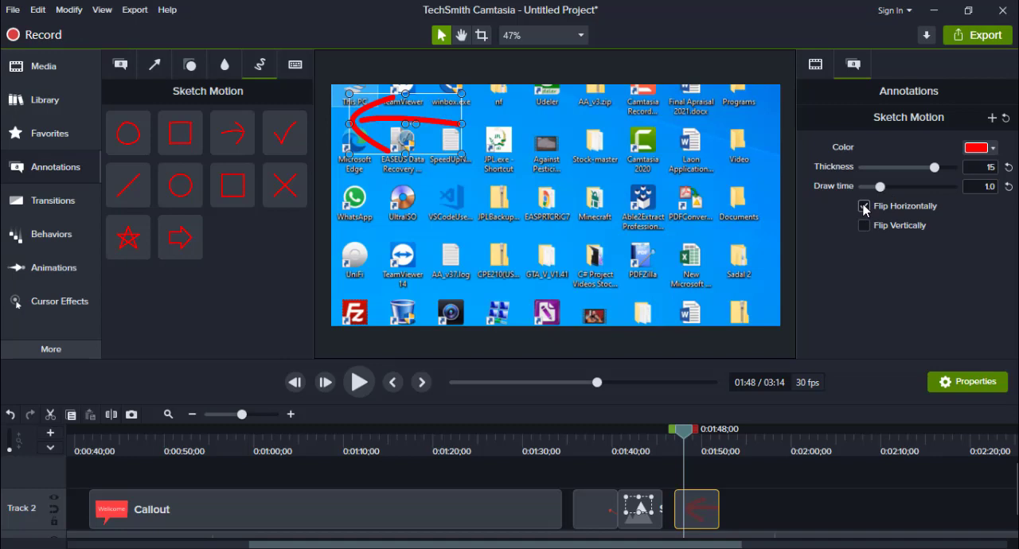
pyautogui.click(864, 225)
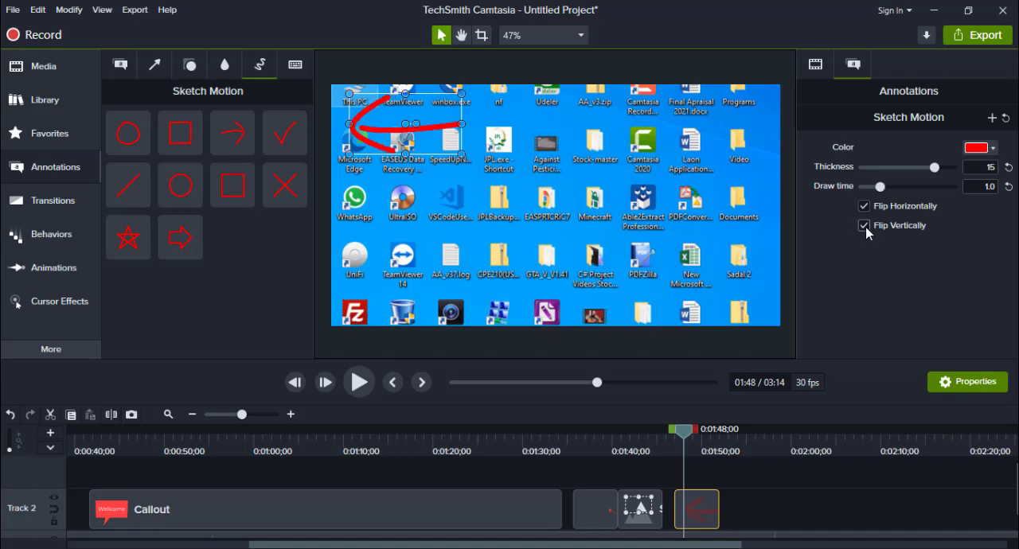
pyautogui.click(864, 227)
pyautogui.click(864, 226)
pyautogui.click(864, 207)
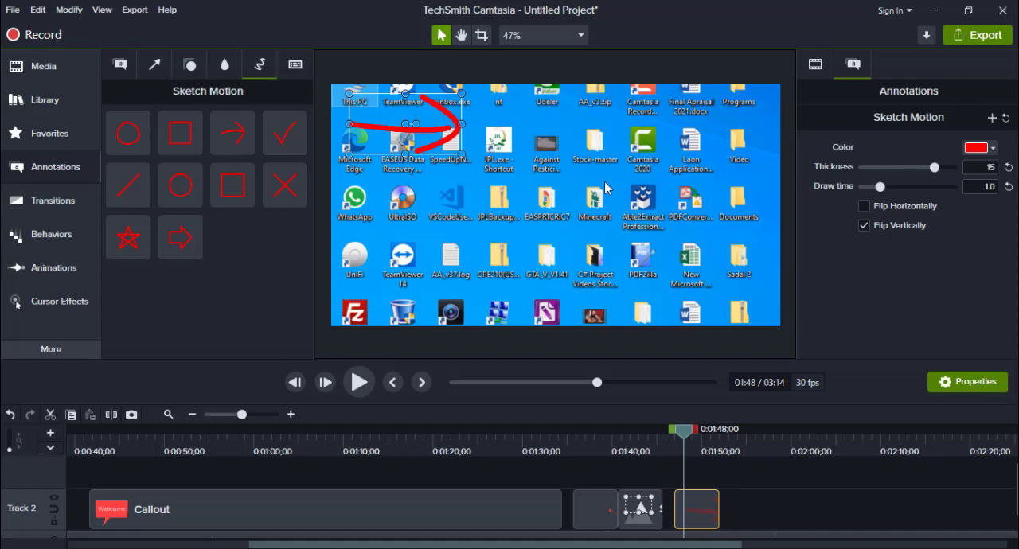
# - Add a Traditional keystroke callout to Track 2 at 0:01:53;15, in the video's upper-right corner, with its keys set to Ctrl+C
pyautogui.click(295, 65)
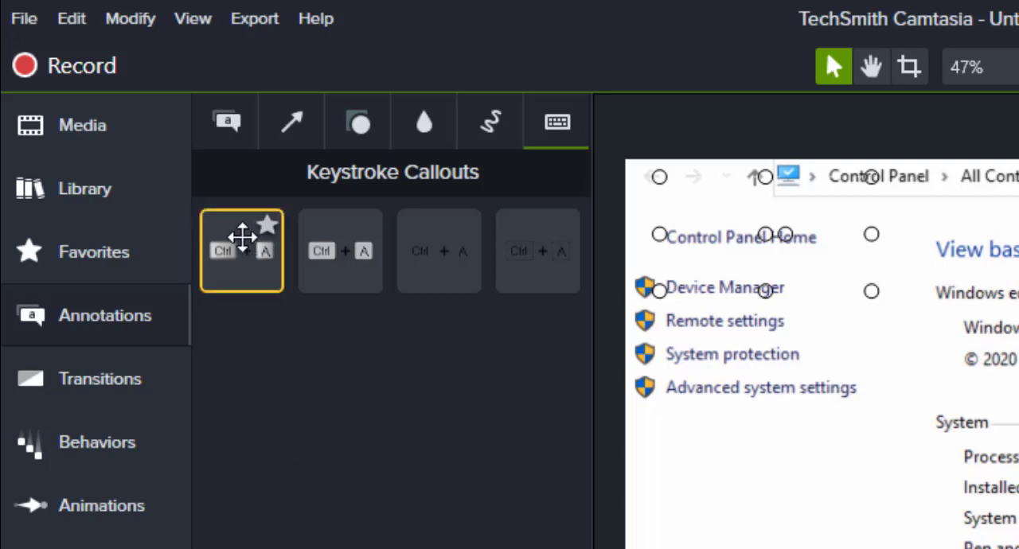
pyautogui.moveTo(241, 237); pyautogui.dragTo(812, 510)
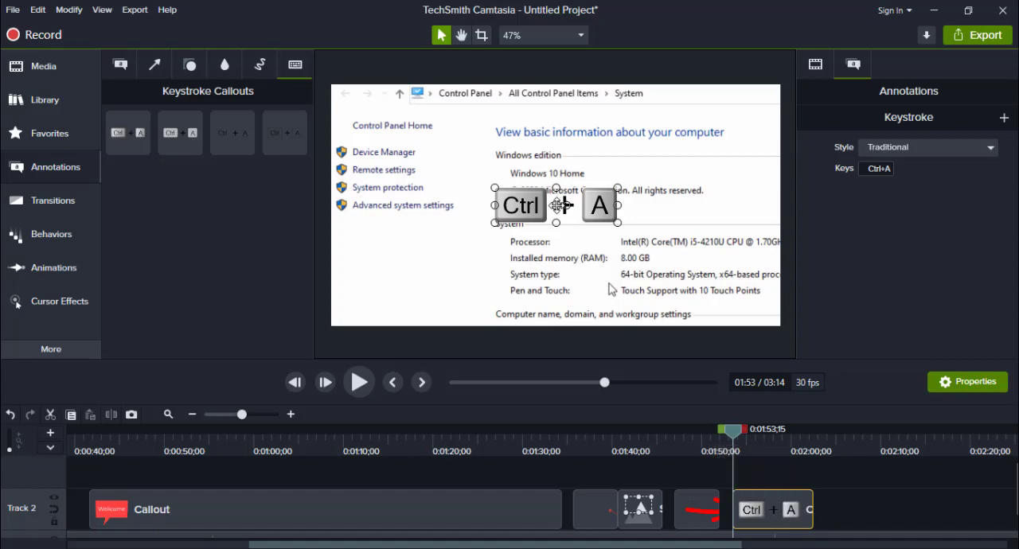
pyautogui.moveTo(562, 205); pyautogui.dragTo(708, 110)
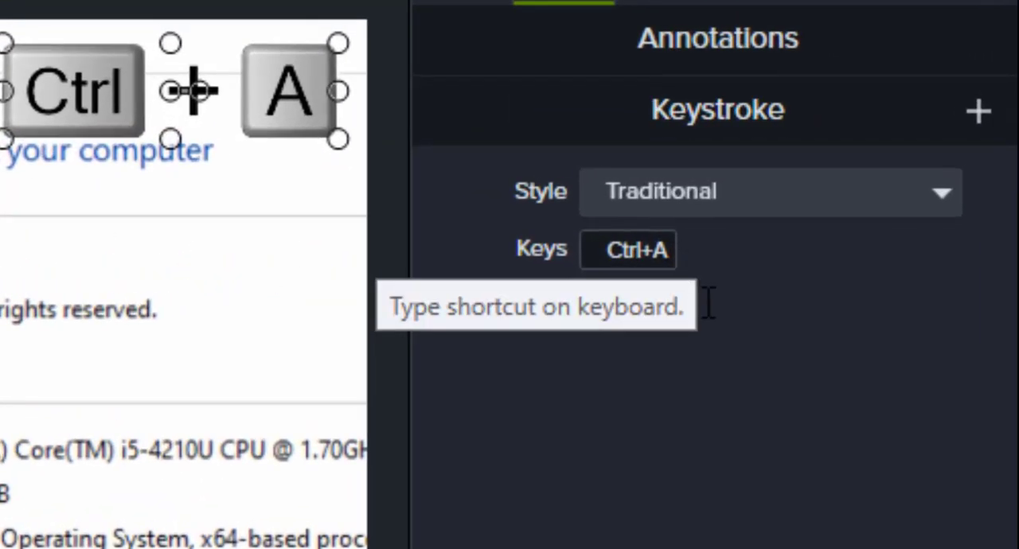
pyautogui.click(826, 187)
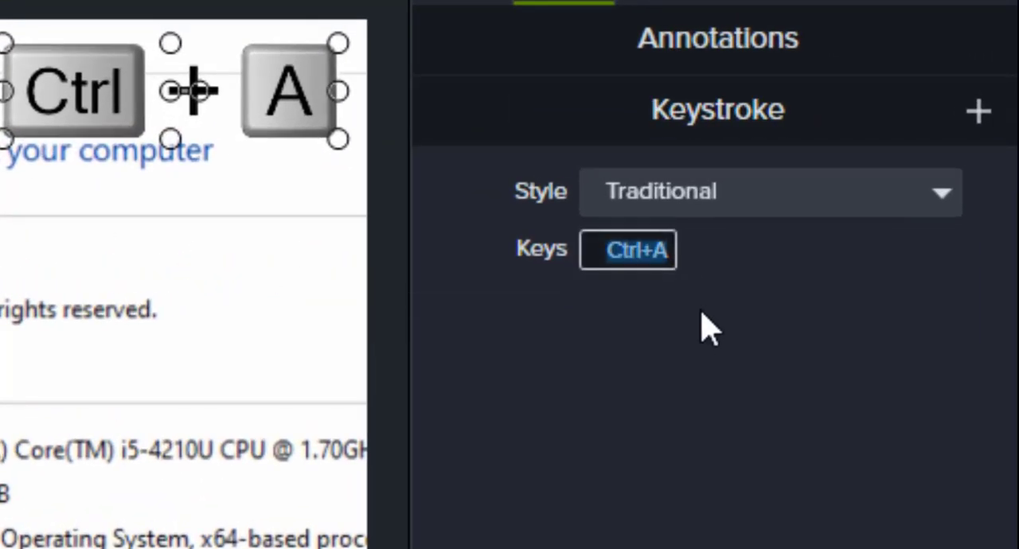
pyautogui.hotkey('ctrl', 'c')
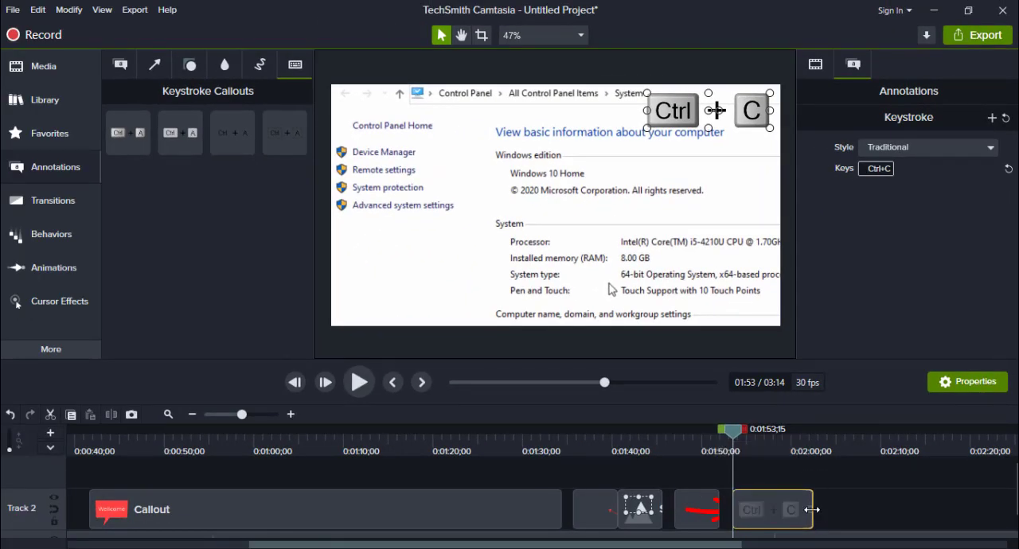
# - Extend the keystroke callout on Track 2 to end at about 2:09 and preview it up to about 2:06
pyautogui.moveTo(812, 510); pyautogui.dragTo(871, 509)
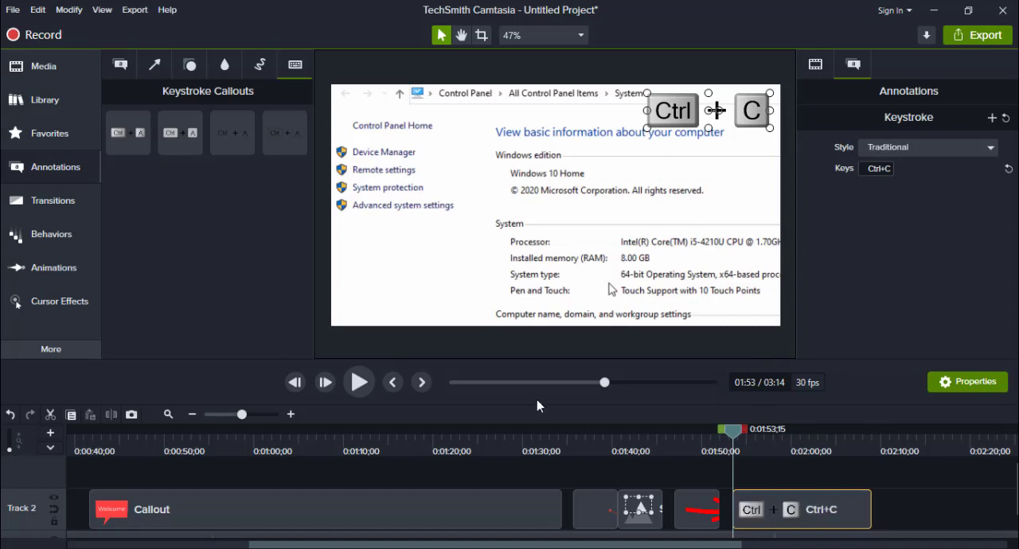
pyautogui.click(358, 383)
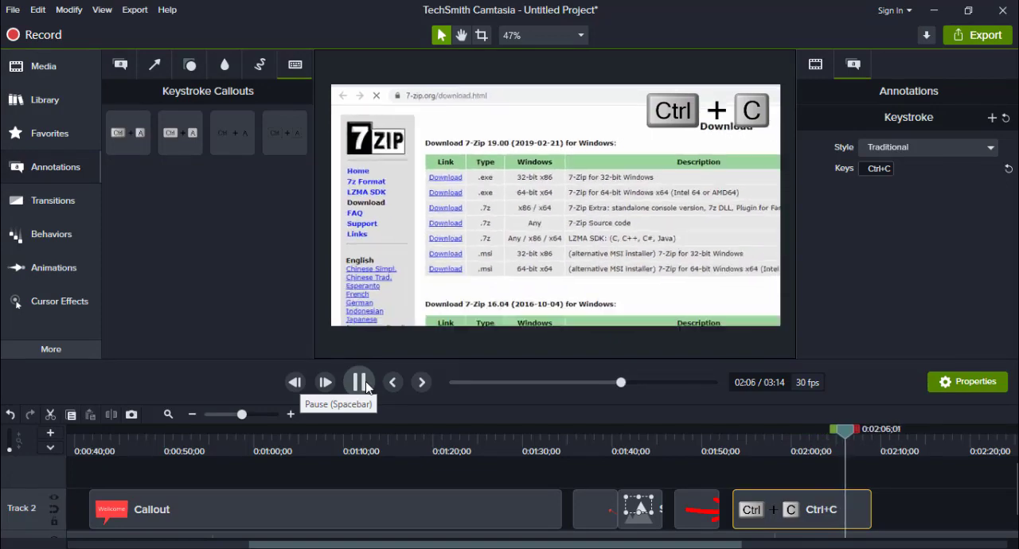
pyautogui.click(364, 383)
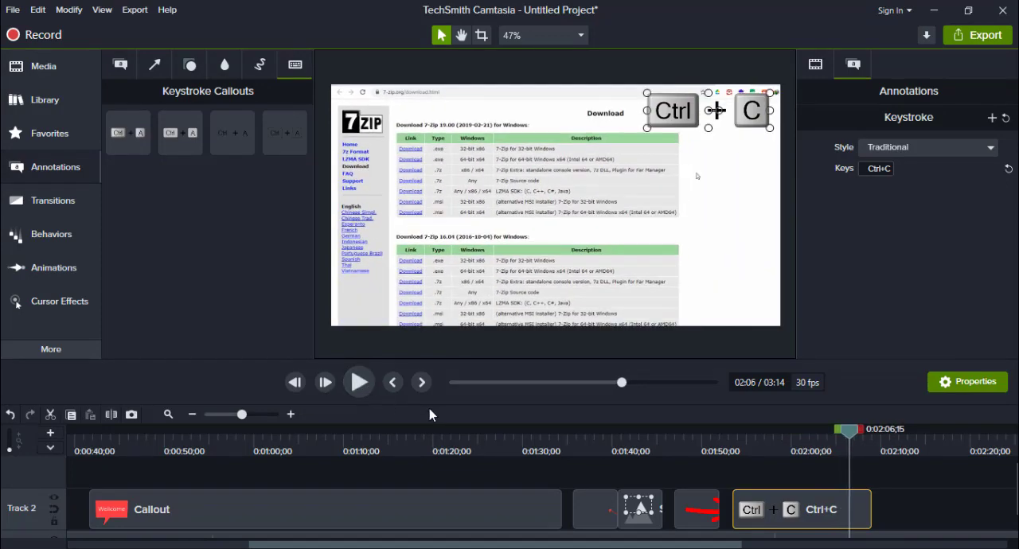